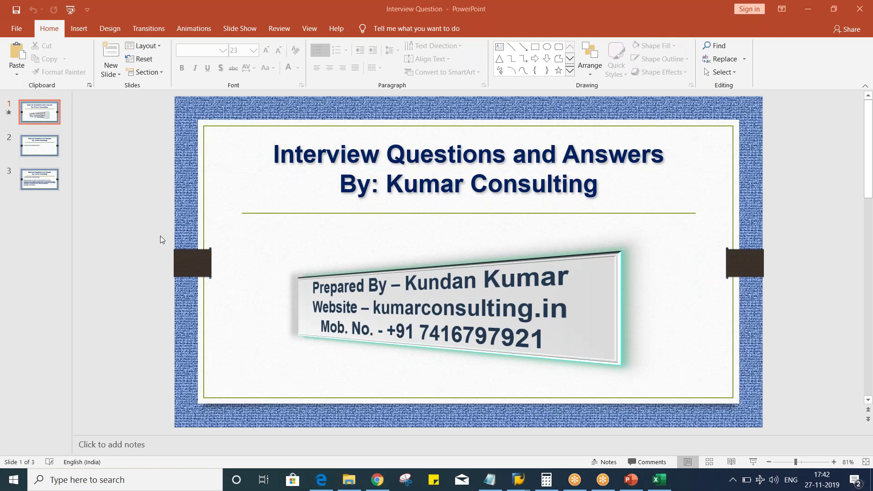
- Switch to SAP's Currencies: Translation Ratios view and start a new entry with exchange rate type M from USD to INR
{"action": "scroll", "coordinate": [160, 236], "scroll_direction": "down", "scroll_amount": 1}
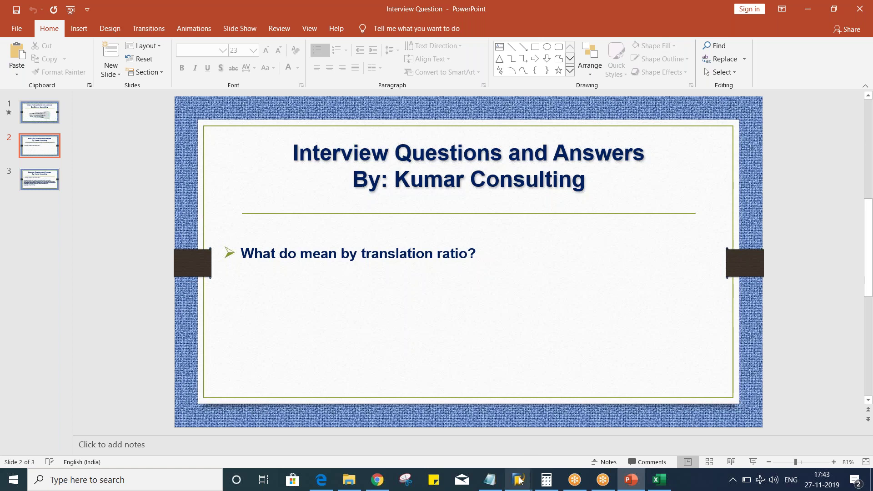
{"action": "mouse_move", "coordinate": [520, 480]}
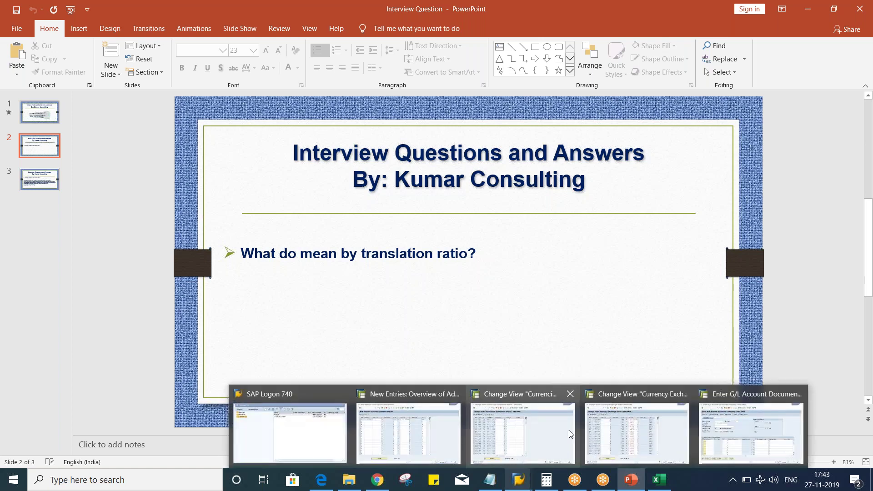
{"action": "left_click", "coordinate": [555, 430]}
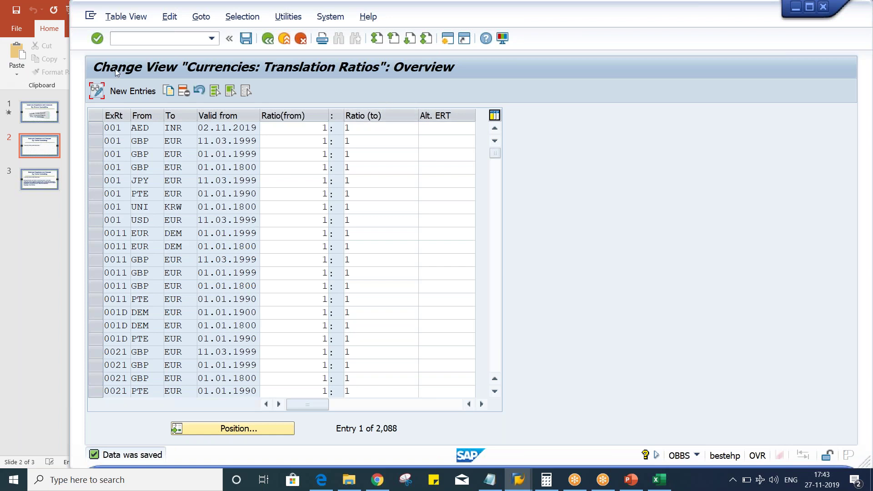
{"action": "left_click", "coordinate": [125, 92]}
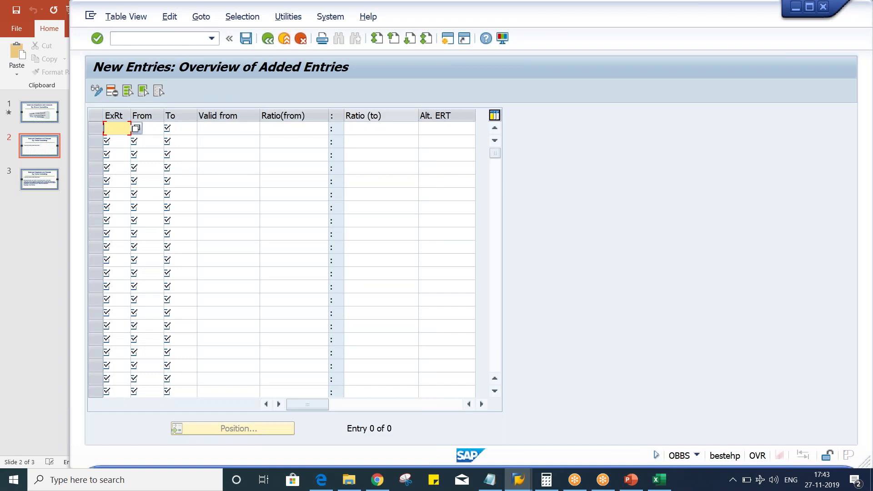
{"action": "type", "text": "M"}
{"action": "left_click", "coordinate": [147, 128]}
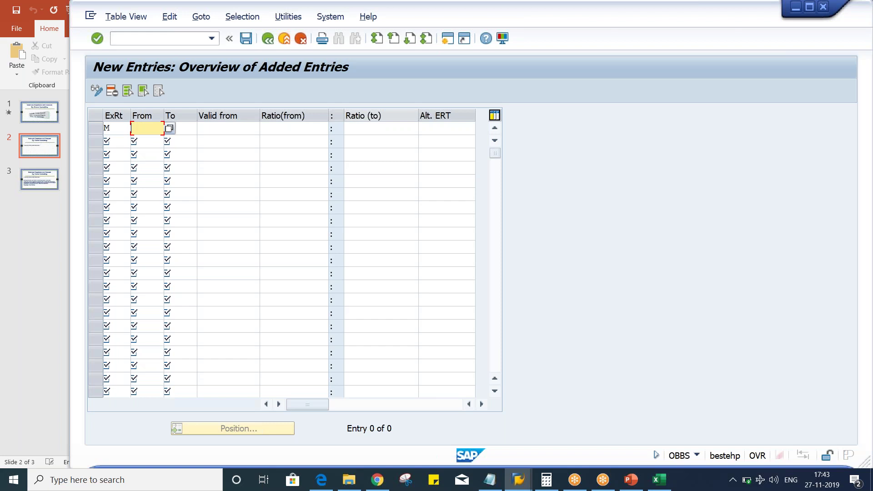
{"action": "type", "text": "U"}
{"action": "key", "text": "Down"}
{"action": "key", "text": "Tab"}
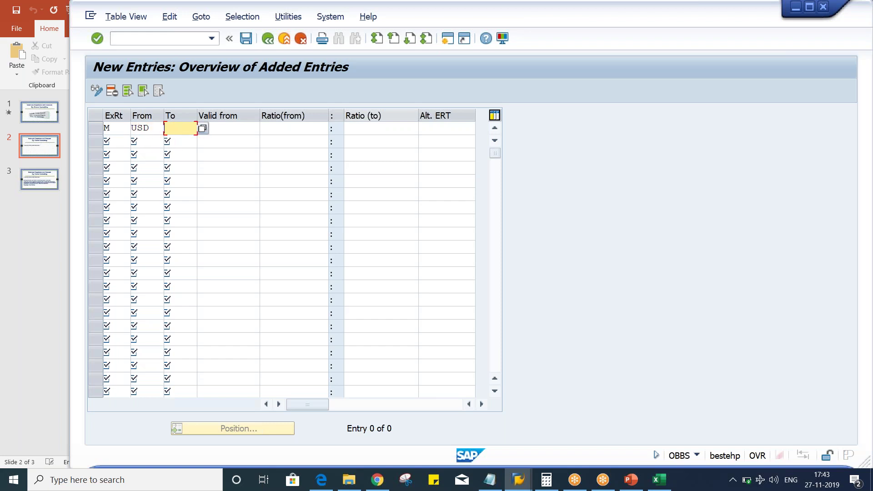
{"action": "key", "text": "BackSpace"}
{"action": "key", "text": "Return"}
- Set the new ratio entry's valid-from date to 27.11.2019 and its ratio to 1:1, and save it
{"action": "left_click", "coordinate": [228, 128]}
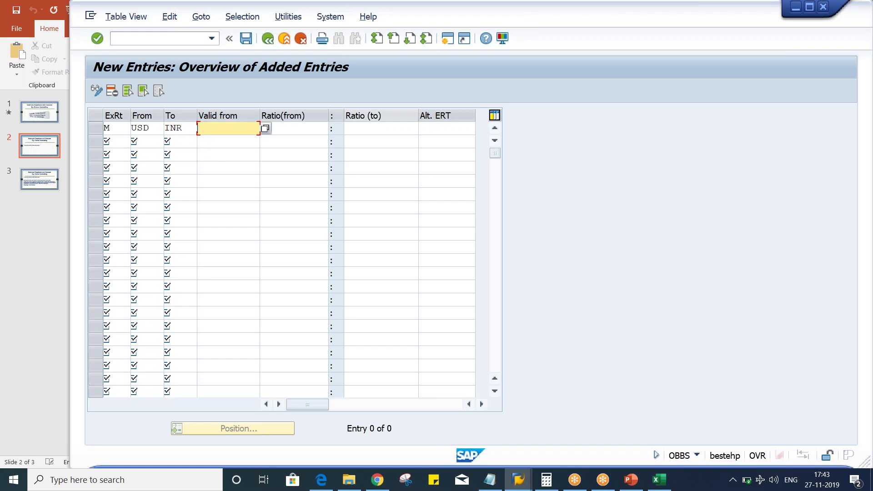
{"action": "type", "text": "27"}
{"action": "key", "text": "Down"}
{"action": "key", "text": "Return"}
{"action": "key", "text": "Tab"}
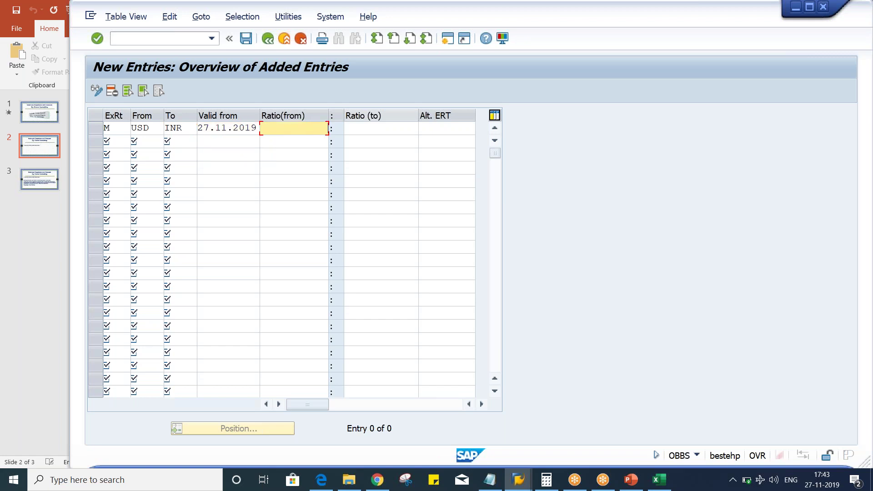
{"action": "type", "text": "1"}
{"action": "key", "text": "Tab"}
{"action": "type", "text": "1"}
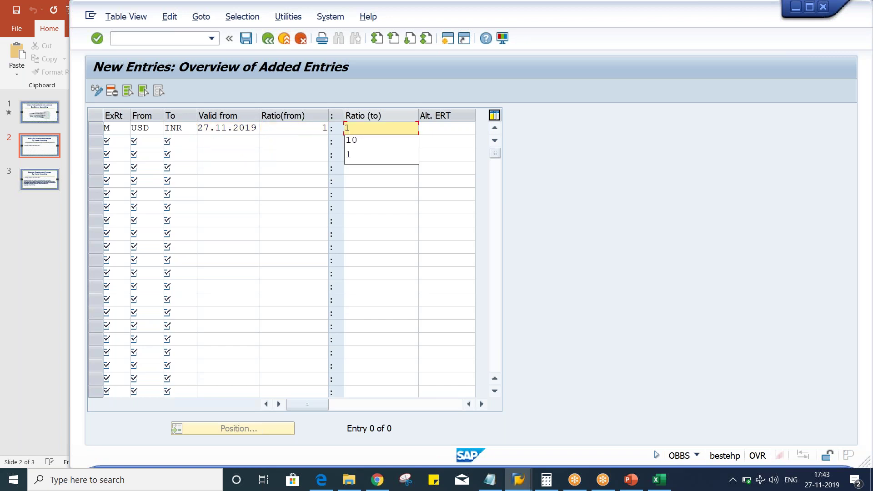
{"action": "key", "text": "Return"}
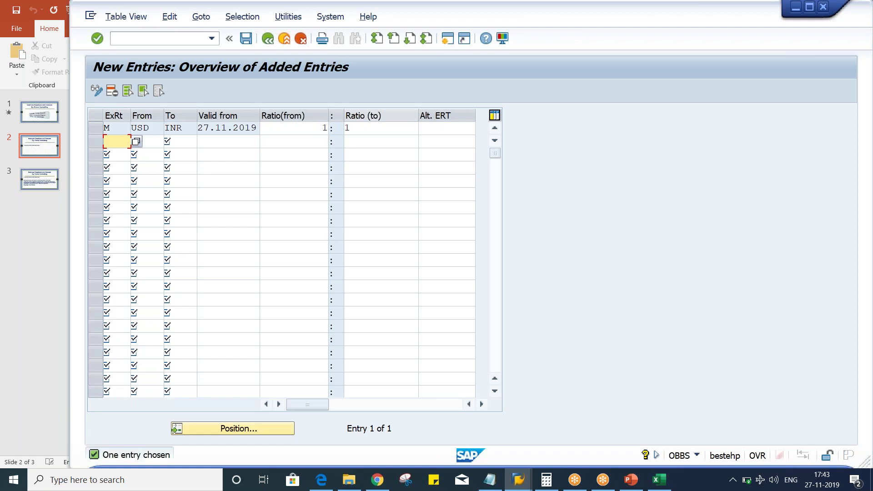
{"action": "key", "text": "ctrl+s"}
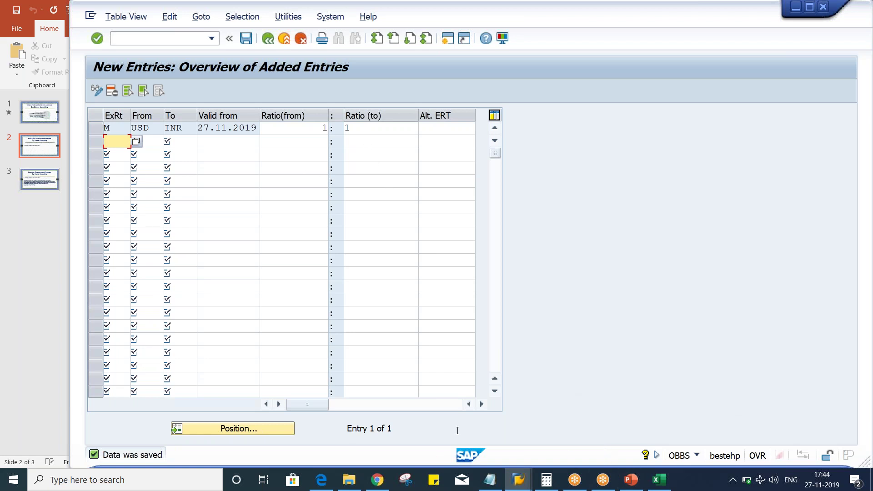
- Switch to the Currency Exchange Rates view and start a new entry with rate type M valid from 27.11.2019
{"action": "left_click", "coordinate": [518, 481]}
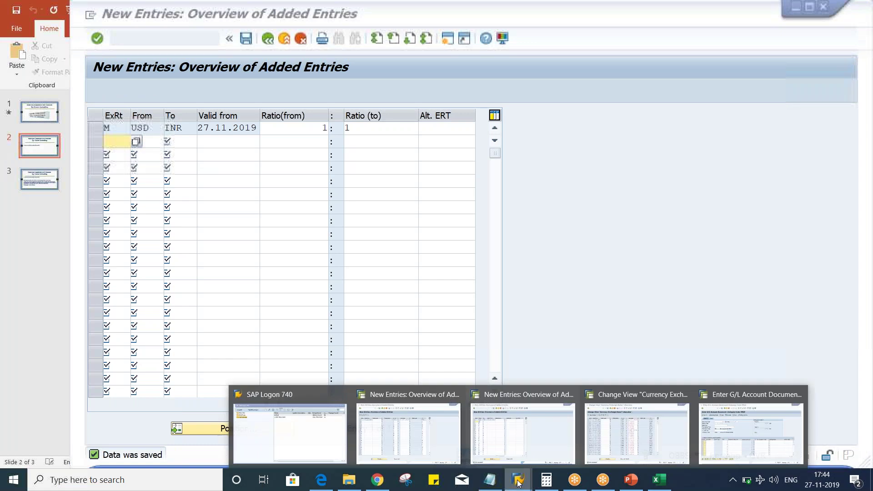
{"action": "left_click", "coordinate": [632, 431]}
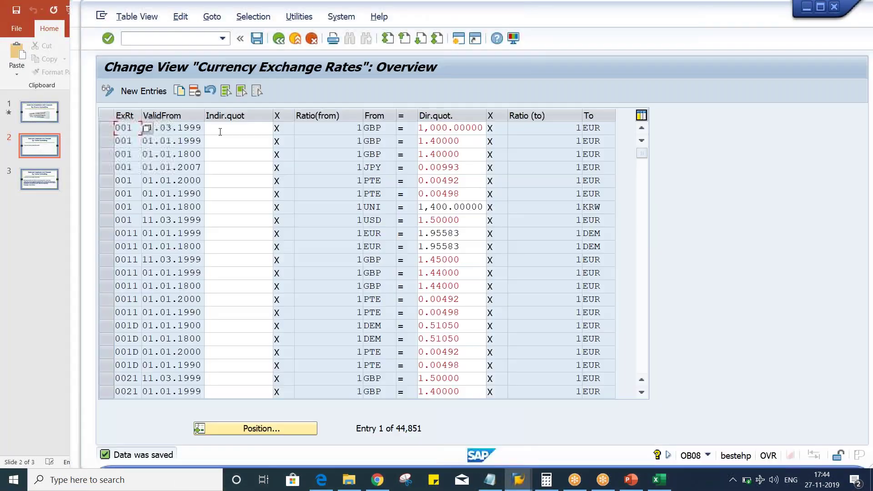
{"action": "left_click", "coordinate": [231, 129]}
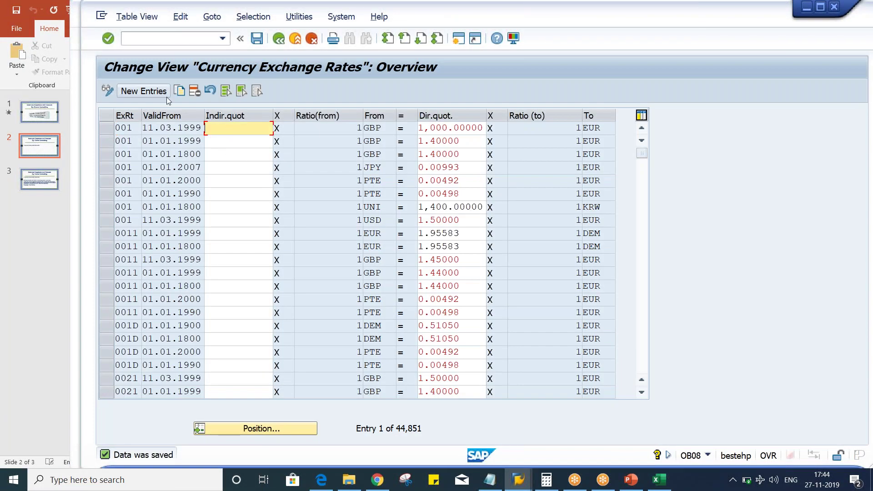
{"action": "left_click", "coordinate": [135, 92]}
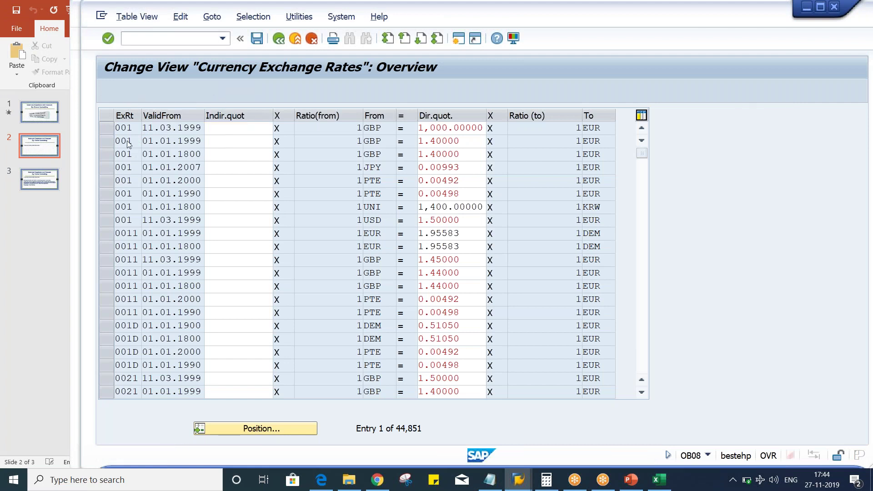
{"action": "type", "text": "M"}
{"action": "key", "text": "Tab"}
{"action": "type", "text": "27"}
{"action": "key", "text": "Down"}
{"action": "key", "text": "Tab"}
- Set the new exchange rate entry's source currency to USD and its target currency to INR
{"action": "key", "text": "Tab"}
{"action": "key", "text": "Tab"}
{"action": "key", "text": "shift+Tab"}
{"action": "type", "text": "U"}
{"action": "key", "text": "Down"}
{"action": "key", "text": "Tab"}
{"action": "key", "text": "Tab"}
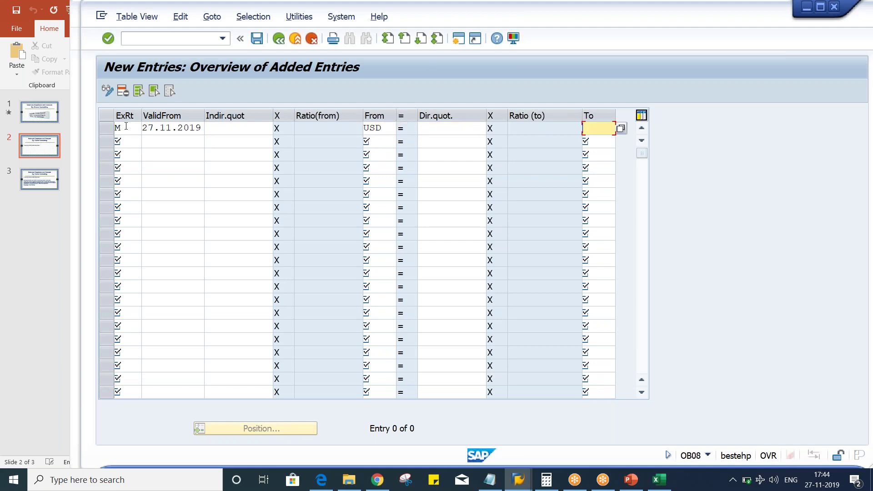
{"action": "type", "text": "I"}
{"action": "key", "text": "Down"}
{"action": "key", "text": "Return"}
- Enter a direct quotation of 100 for the USD to INR rate and save the entry
{"action": "left_click", "coordinate": [434, 133]}
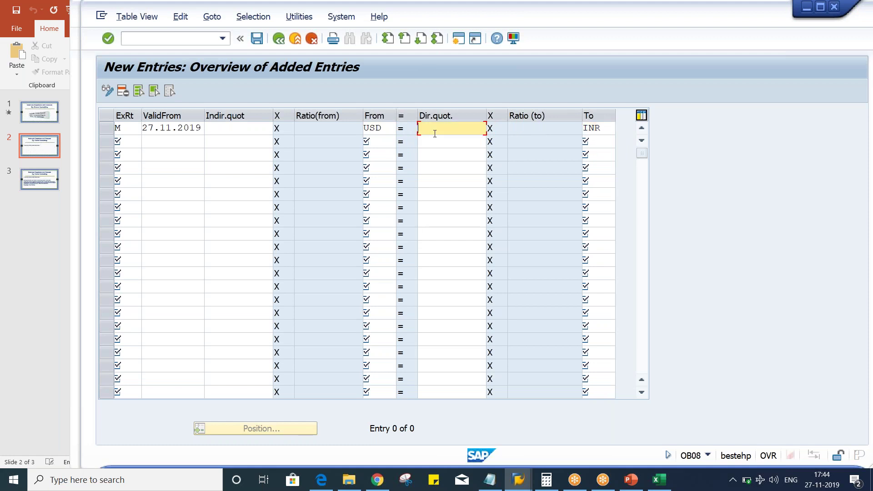
{"action": "type", "text": "100"}
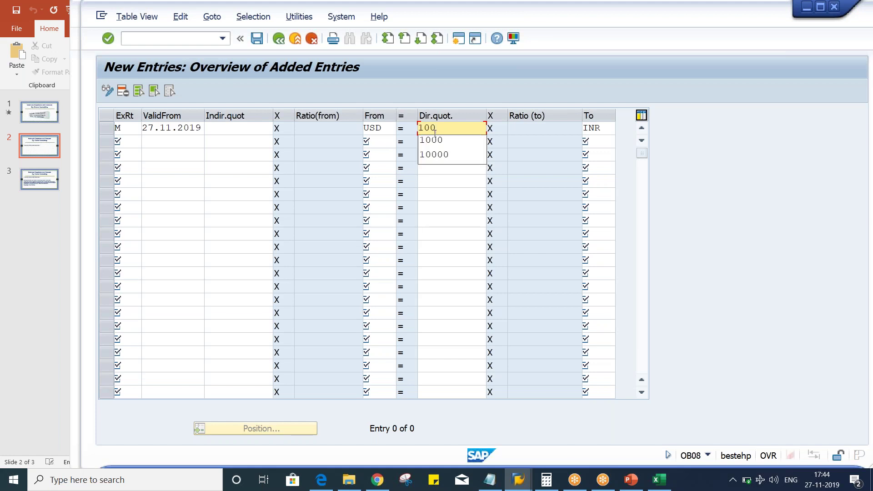
{"action": "left_click", "coordinate": [456, 131]}
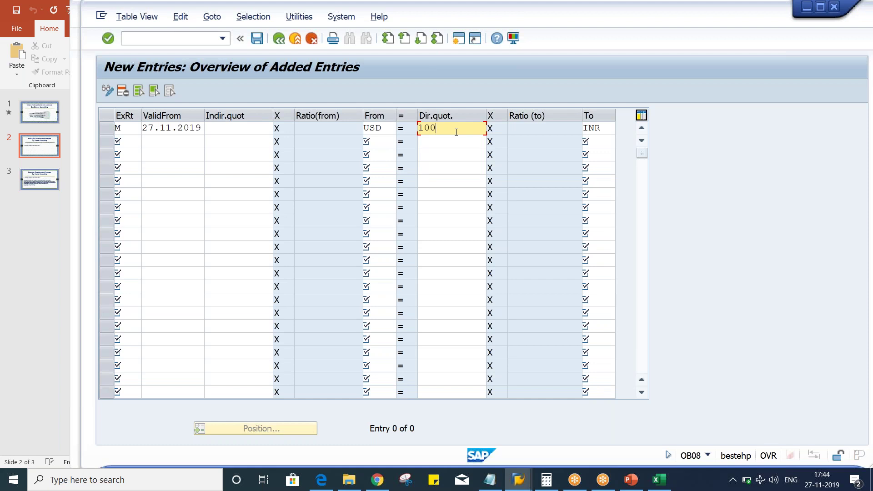
{"action": "key", "text": "Return"}
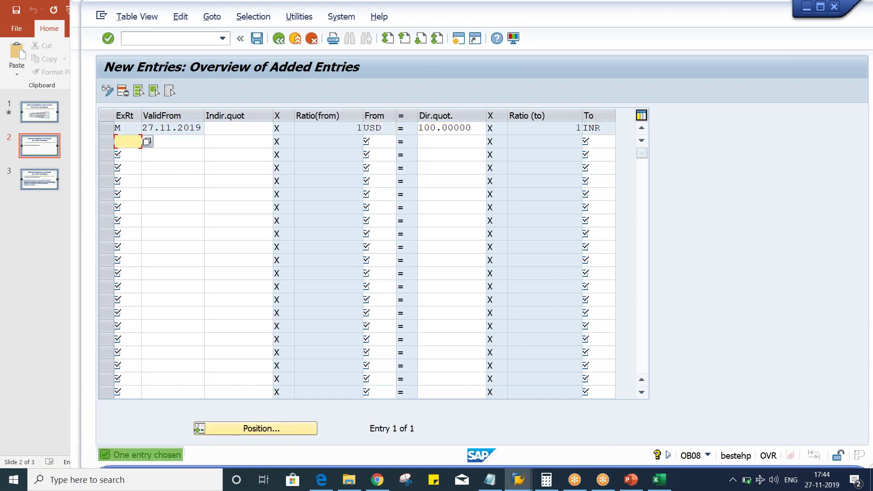
{"action": "key", "text": "ctrl+s"}
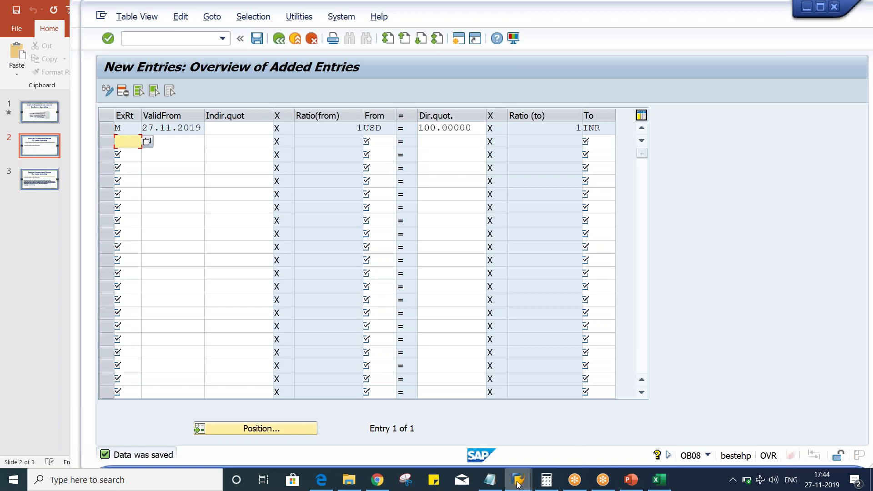
- Switch to the Enter G/L Account Document session for company code TM10 and set the document date to 27.11.2019
{"action": "mouse_move", "coordinate": [517, 485]}
{"action": "left_click", "coordinate": [765, 451]}
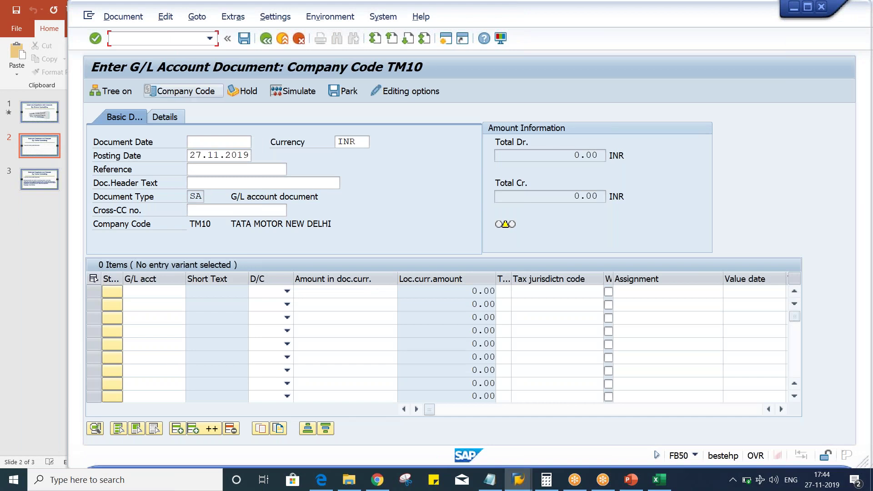
{"action": "left_click", "coordinate": [212, 145]}
{"action": "left_click", "coordinate": [212, 153]}
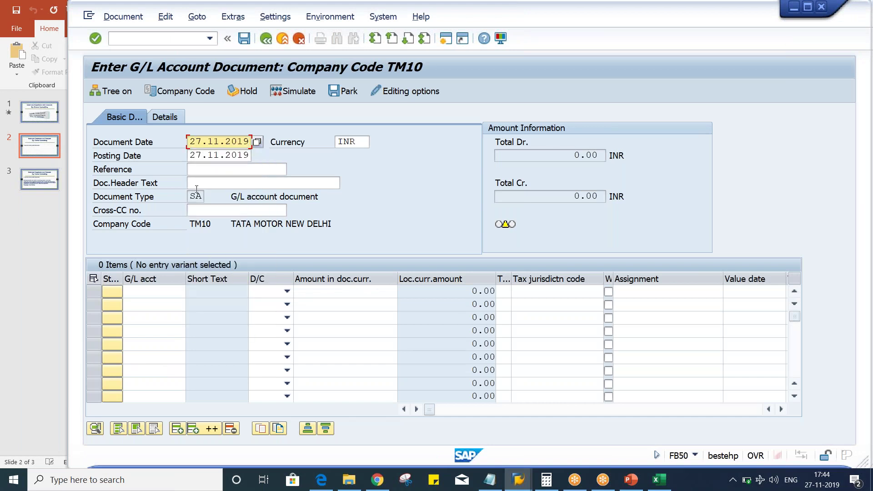
- Enter G/L account 4000 on the first line item and G/L account 1000 on the second
{"action": "left_click", "coordinate": [154, 301]}
{"action": "left_click", "coordinate": [155, 287]}
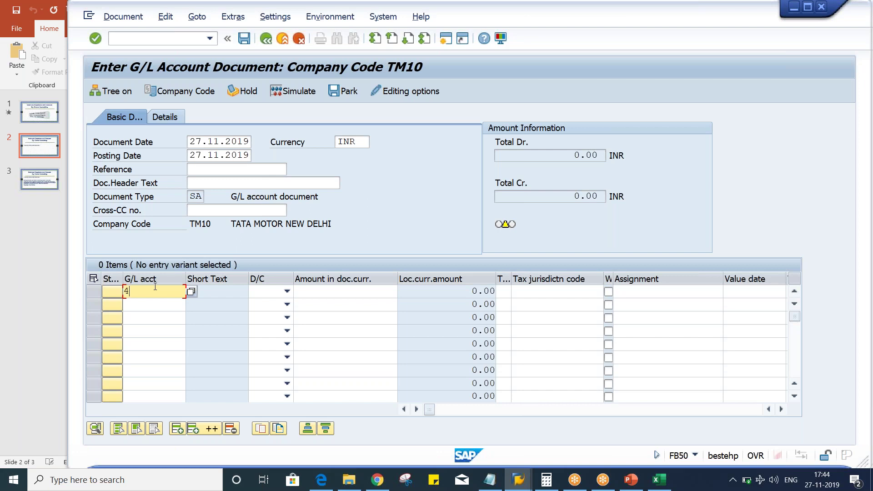
{"action": "type", "text": "4"}
{"action": "key", "text": "Down"}
{"action": "key", "text": "Return"}
{"action": "key", "text": "Down"}
{"action": "type", "text": "1"}
{"action": "key", "text": "Down"}
{"action": "key", "text": "Return"}
{"action": "key", "text": "Tab"}
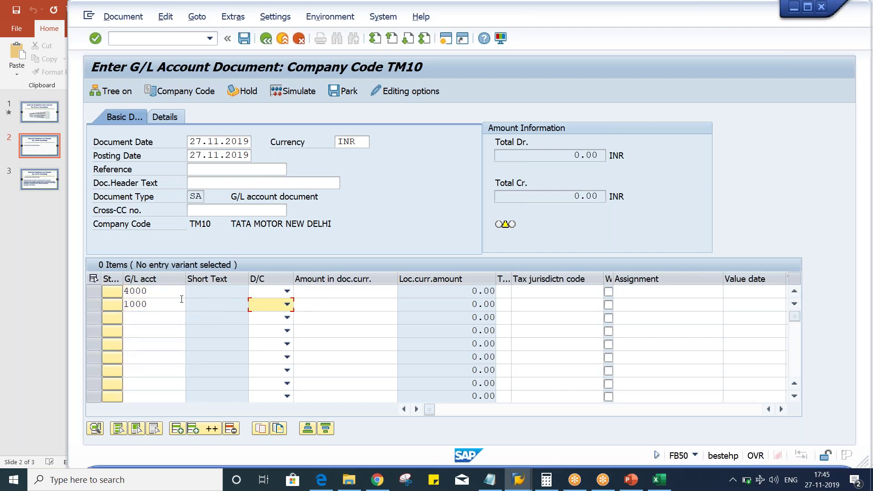
- Set the 4000 line to debit and the 1000 line to credit, with an amount of 1 on each
{"action": "left_click", "coordinate": [273, 293]}
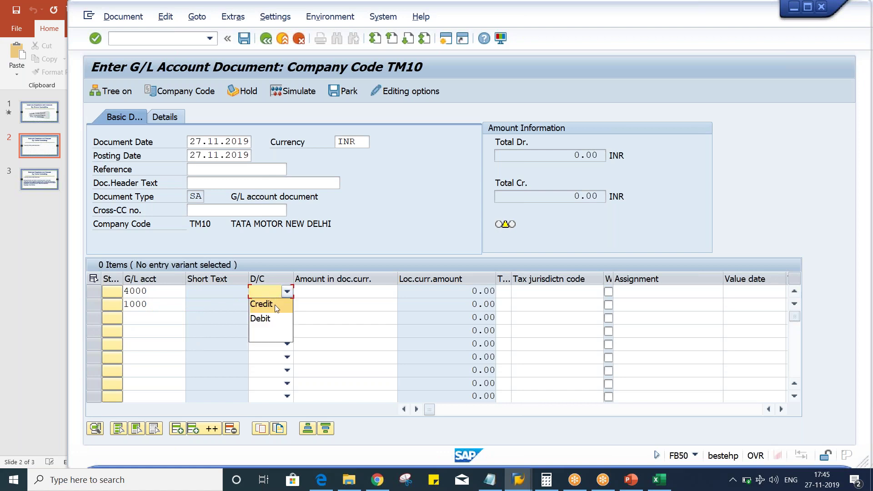
{"action": "left_click", "coordinate": [271, 319]}
{"action": "left_click", "coordinate": [271, 310]}
{"action": "left_click", "coordinate": [271, 310]}
{"action": "left_click", "coordinate": [272, 319]}
{"action": "left_click", "coordinate": [337, 290]}
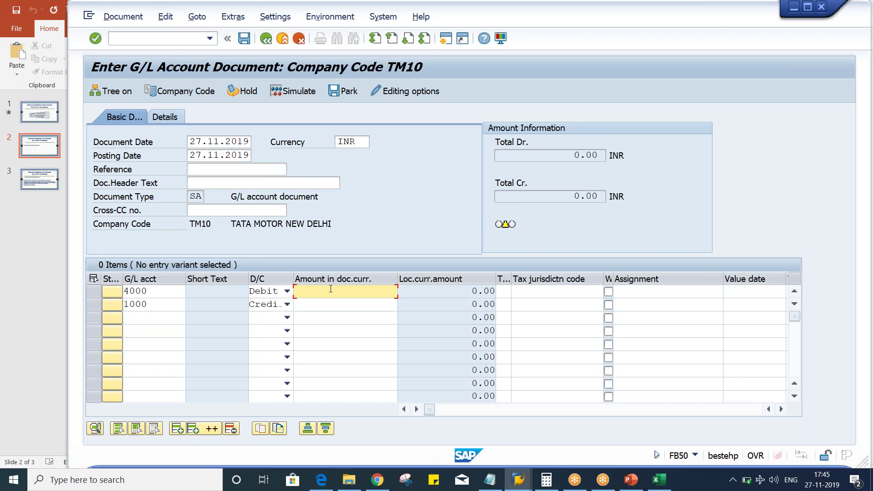
{"action": "type", "text": "1"}
{"action": "key", "text": "Down"}
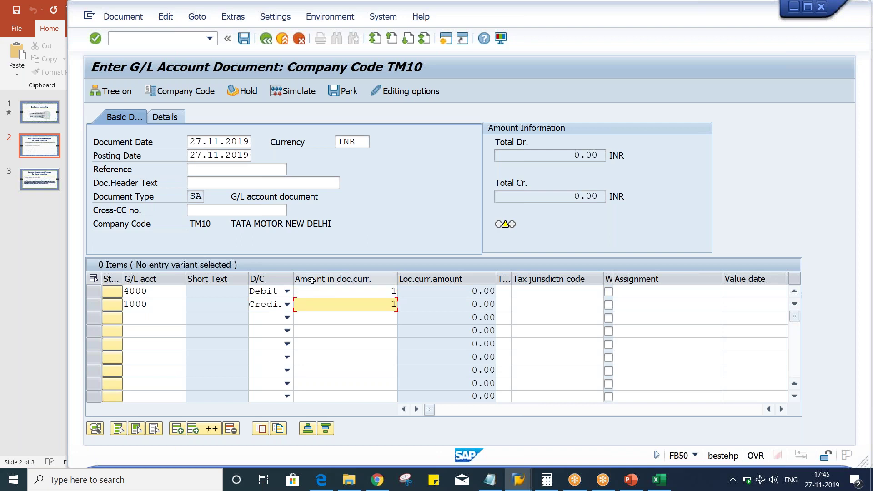
- Change the document currency to USD and validate the line items
{"action": "left_click_drag", "start_coordinate": [363, 142], "coordinate": [279, 144]}
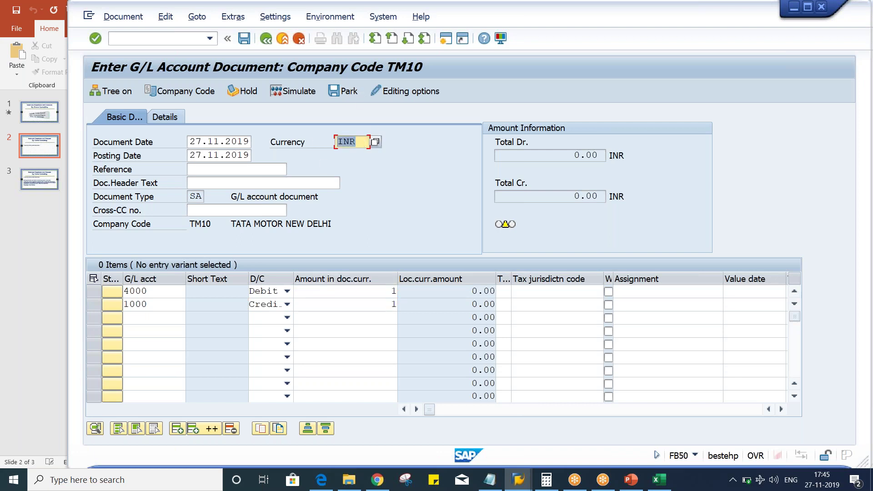
{"action": "type", "text": "USD"}
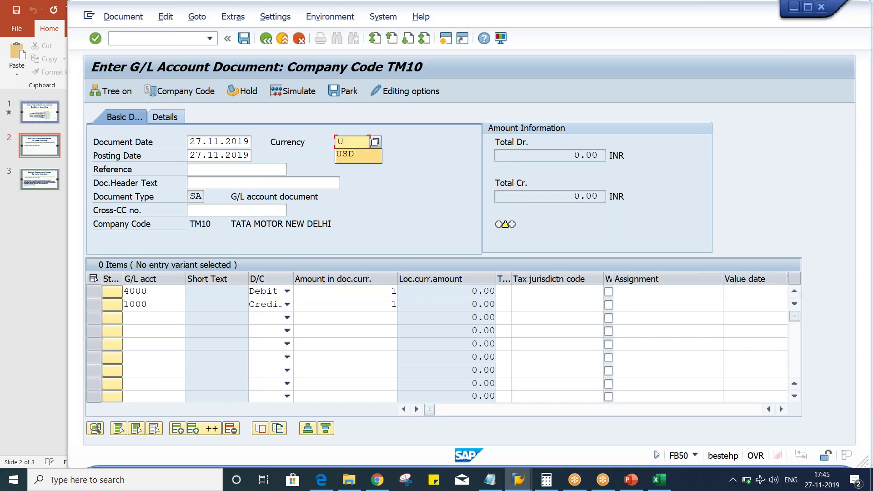
{"action": "key", "text": "Return"}
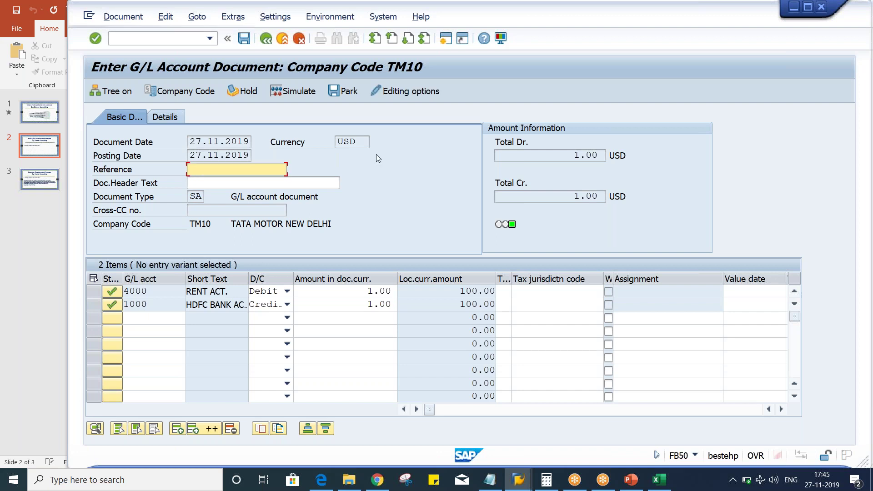
- Post the G/L document and display the posted document
{"action": "mouse_move", "coordinate": [572, 21]}
{"action": "left_mouse_down"}
{"action": "mouse_move", "coordinate": [585, 16]}
{"action": "mouse_move", "coordinate": [558, 25]}
{"action": "mouse_move", "coordinate": [573, 20]}
{"action": "left_mouse_up"}
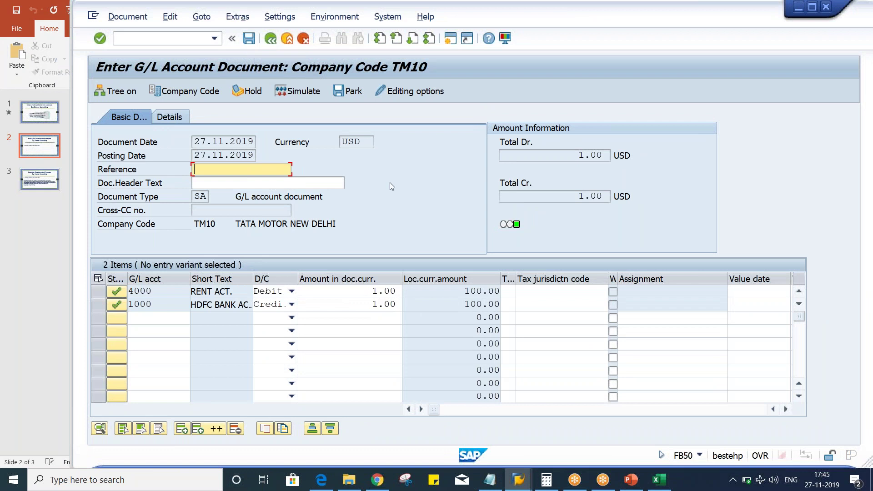
{"action": "key", "text": "ctrl+s"}
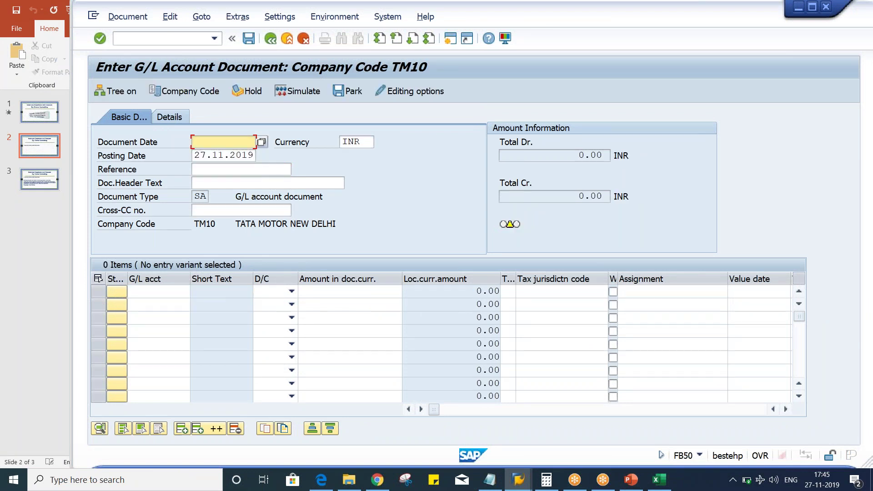
{"action": "left_click", "coordinate": [128, 17]}
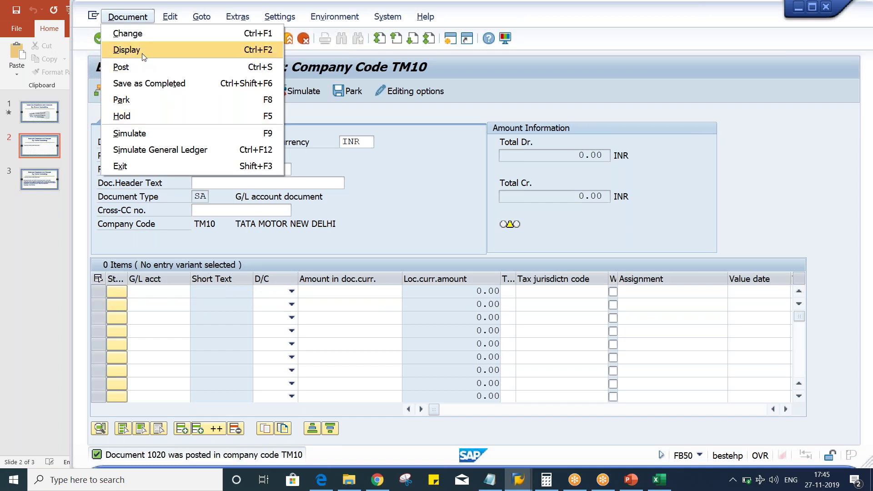
{"action": "left_click", "coordinate": [142, 53]}
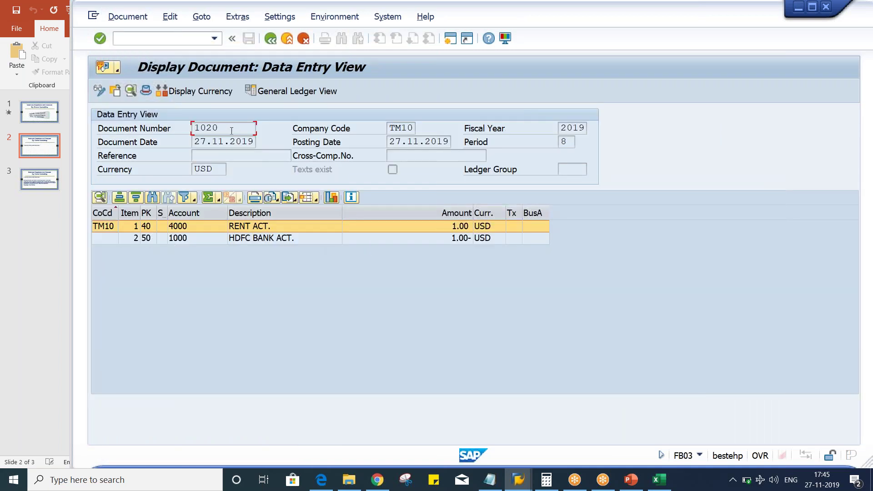
- Show the posted document's amounts in the local currency INR, and switch to the Class workbook in Excel
{"action": "left_click", "coordinate": [216, 94]}
{"action": "left_click", "coordinate": [659, 480]}
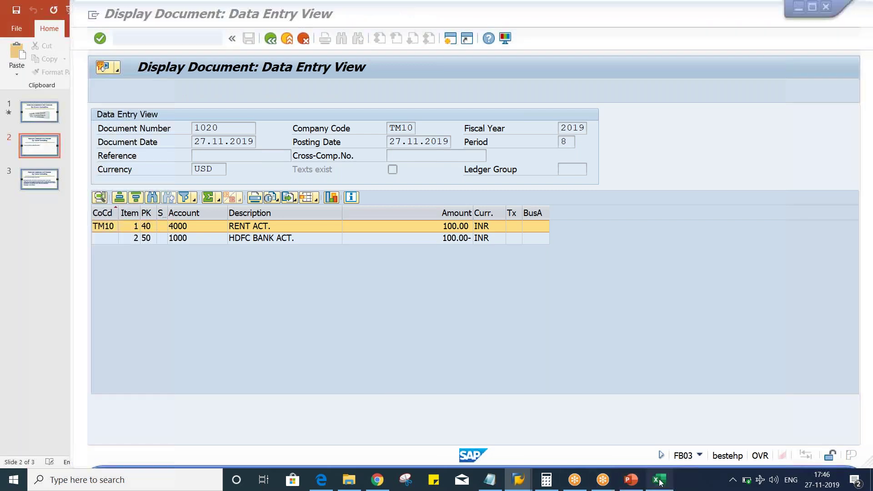
- Enter the currency pairs USD and INR in H3:I3, and USD and IRR in H4:I4
{"action": "left_click", "coordinate": [321, 166]}
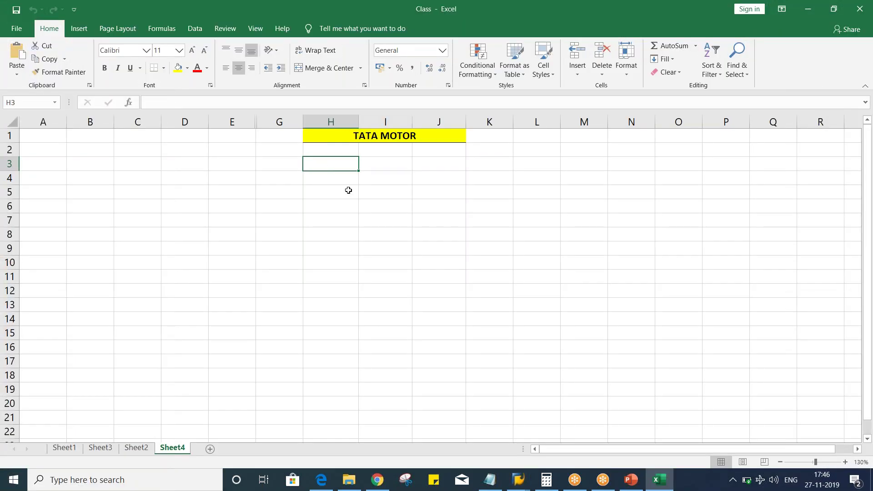
{"action": "type", "text": "USD"}
{"action": "key", "text": "Tab"}
{"action": "type", "text": "INR"}
{"action": "key", "text": "Return"}
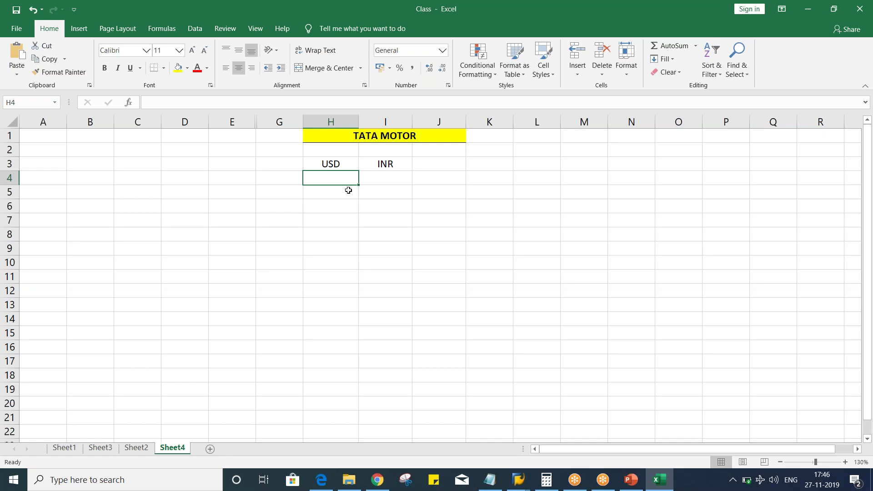
{"action": "type", "text": "U"}
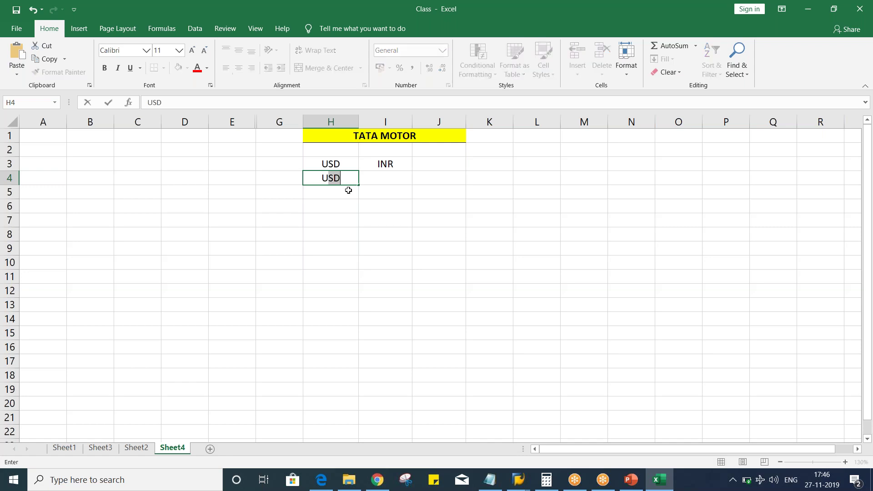
{"action": "type", "text": "SD"}
{"action": "key", "text": "Tab"}
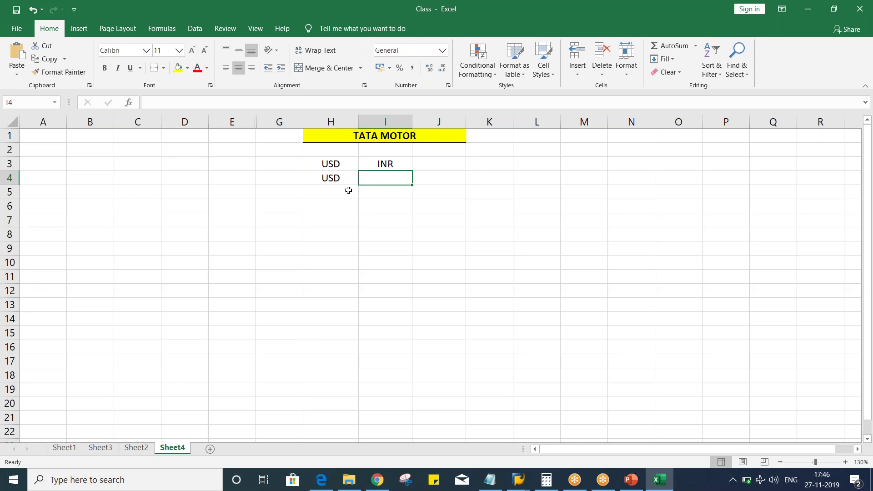
{"action": "type", "text": "IRR"}
{"action": "left_click", "coordinate": [348, 190]}
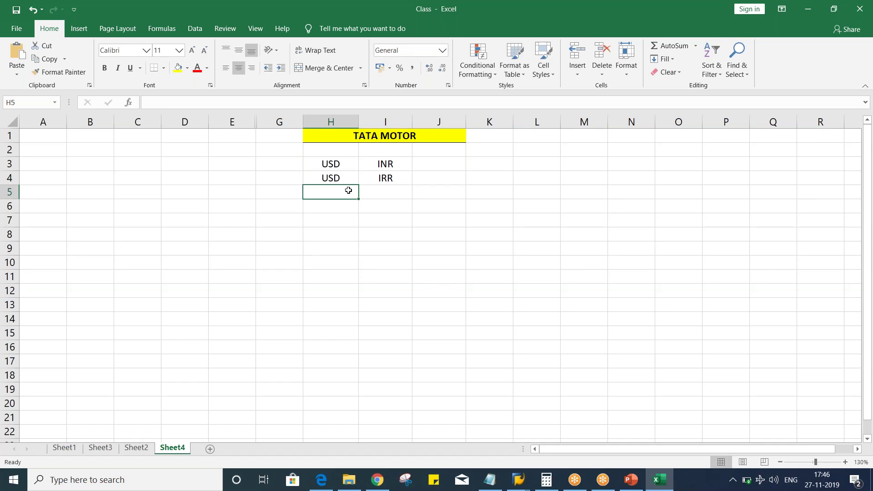
- Complete the USD to INR row with 1 in G3 and 100 in J3
{"action": "left_click", "coordinate": [337, 167]}
{"action": "left_click", "coordinate": [383, 176]}
{"action": "left_click", "coordinate": [336, 162]}
{"action": "left_click", "coordinate": [398, 165]}
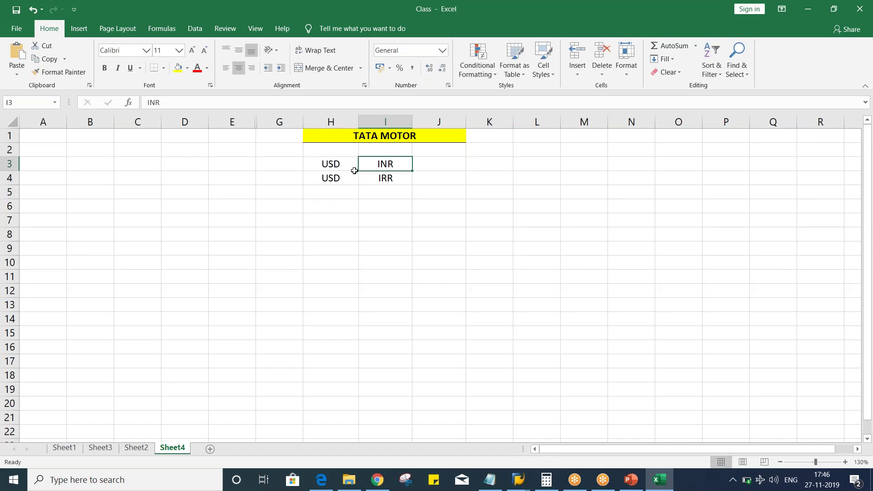
{"action": "left_click", "coordinate": [290, 162]}
{"action": "type", "text": "1"}
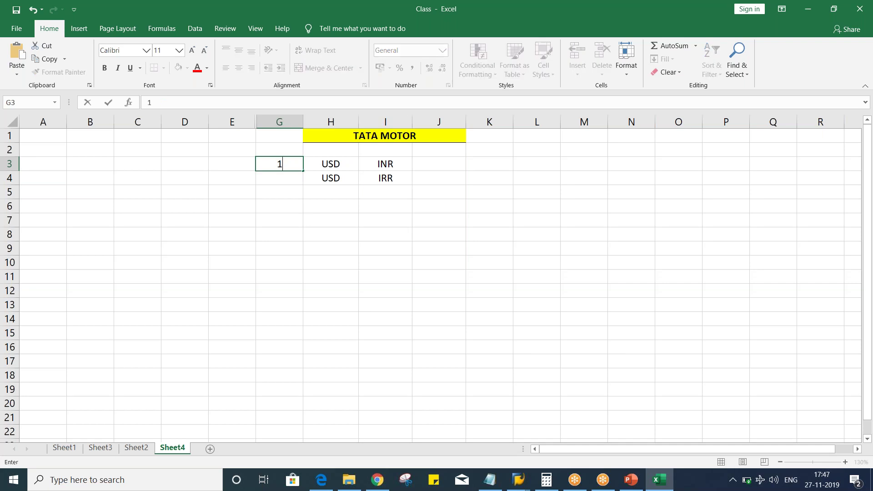
{"action": "left_click", "coordinate": [450, 164]}
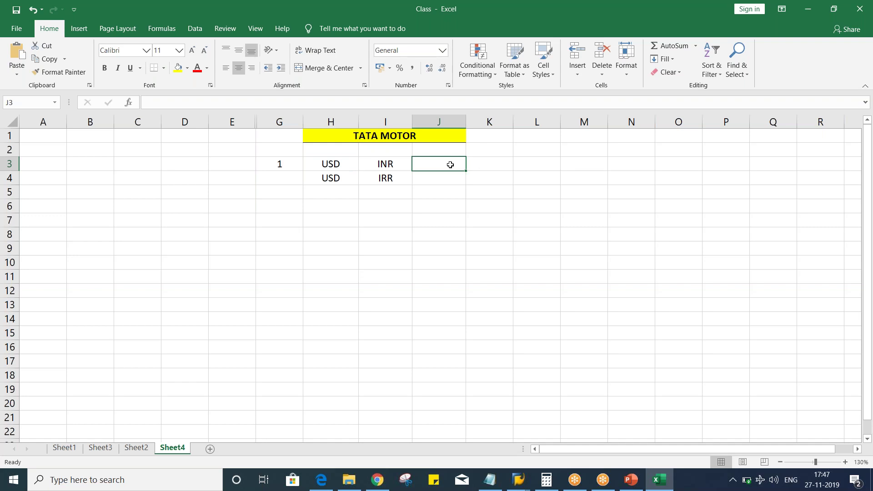
{"action": "type", "text": "100"}
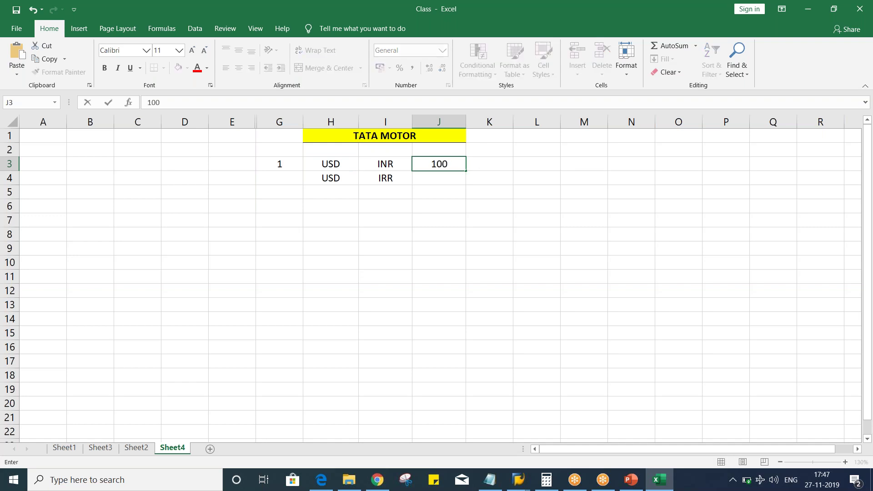
{"action": "key", "text": "Return"}
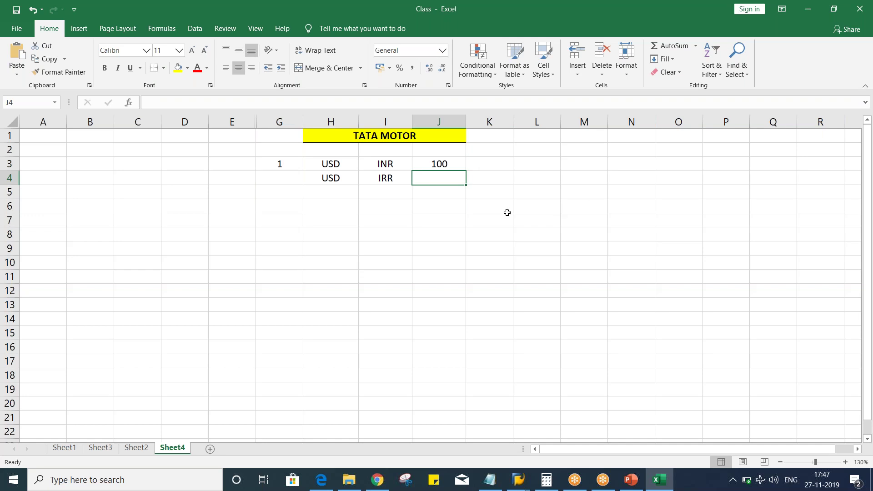
- Complete the USD to IRR row with 1 in G4 and 40000 in J4
{"action": "left_click", "coordinate": [288, 183]}
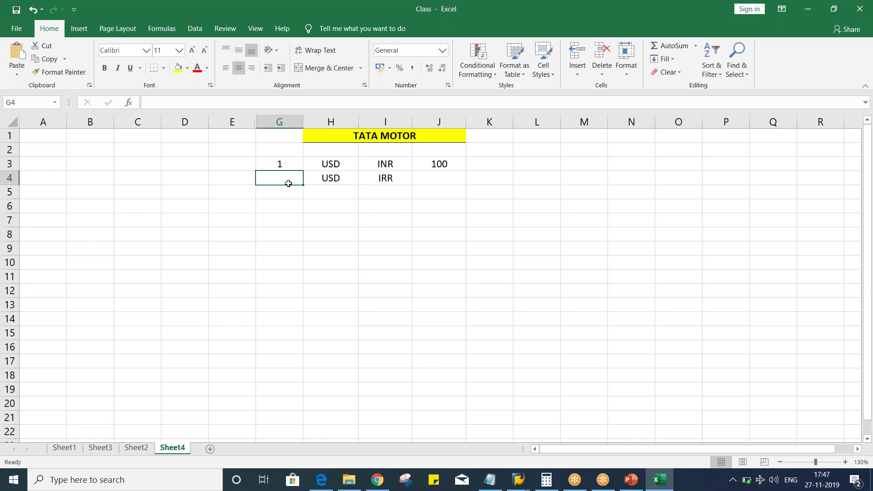
{"action": "type", "text": "1"}
{"action": "key", "text": "Return"}
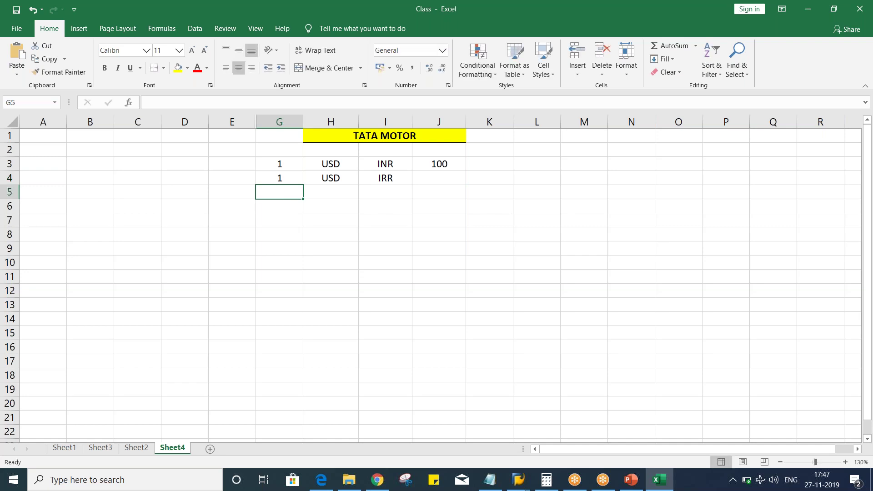
{"action": "left_click", "coordinate": [390, 176]}
{"action": "left_click", "coordinate": [420, 181]}
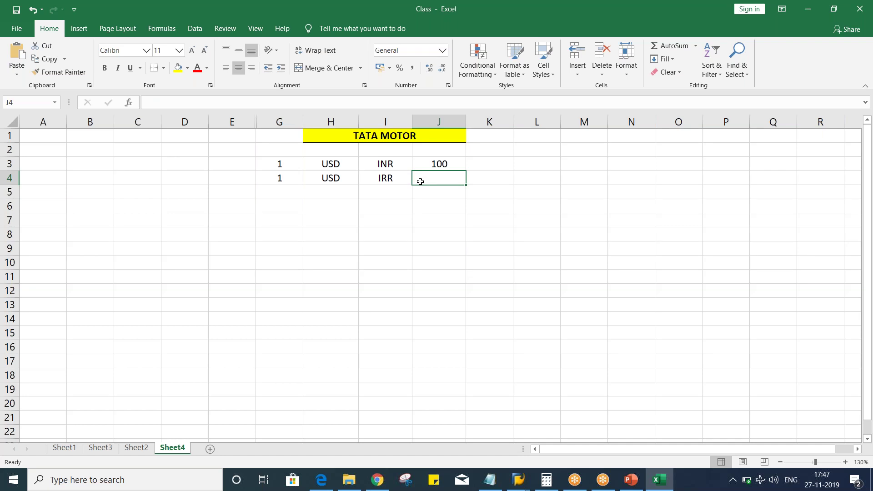
{"action": "type", "text": "40"}
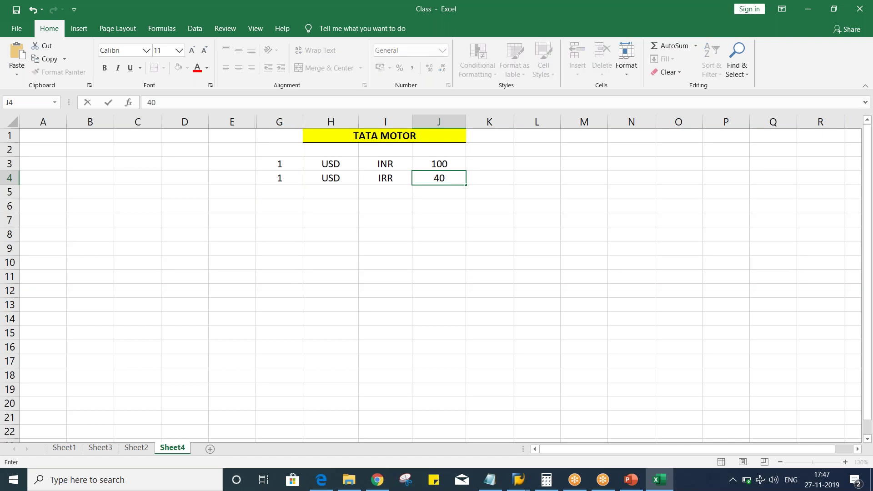
{"action": "type", "text": "000"}
{"action": "key", "text": "Return"}
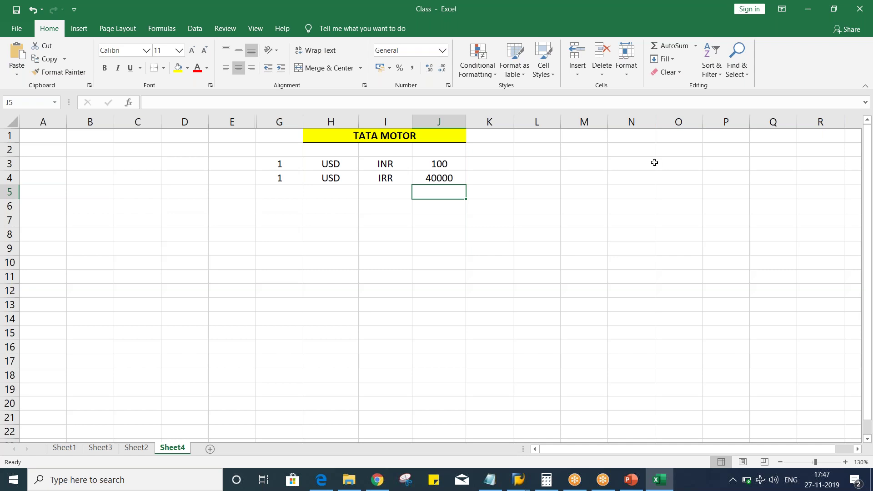
- Merge and center cells J4:K4 around the IRR rate
{"action": "left_click", "coordinate": [416, 177]}
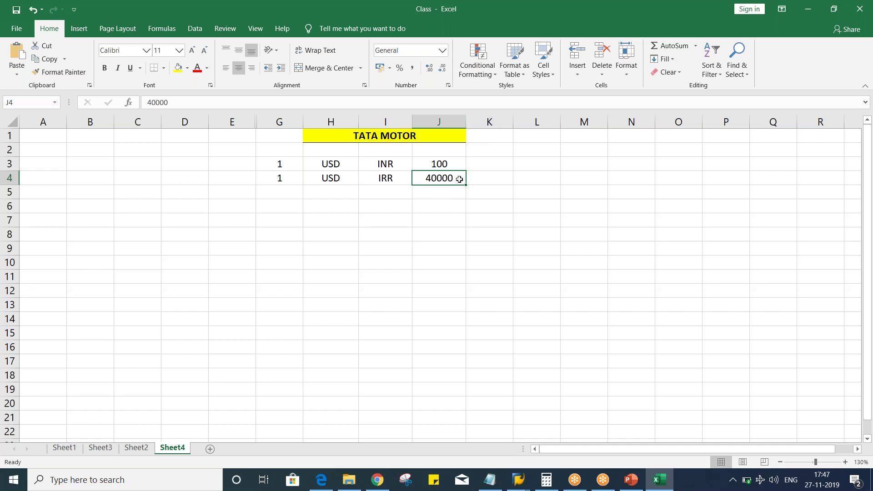
{"action": "left_click_drag", "start_coordinate": [458, 178], "coordinate": [487, 179]}
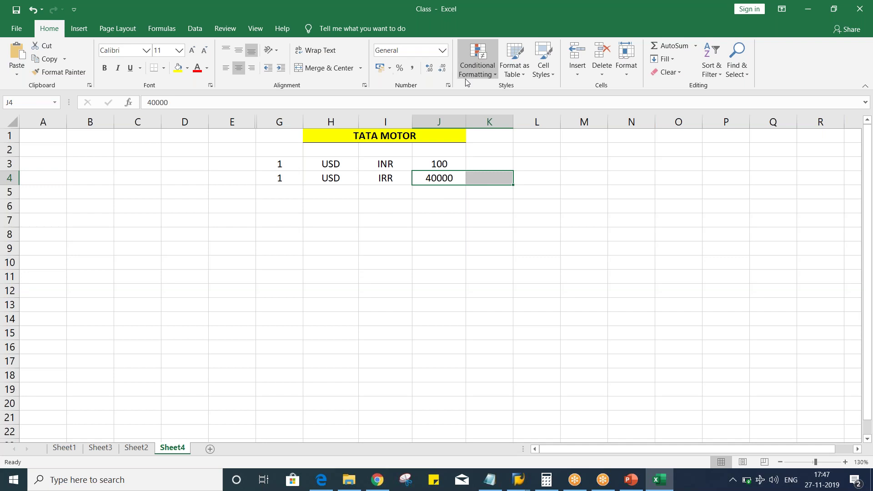
{"action": "left_click", "coordinate": [336, 71]}
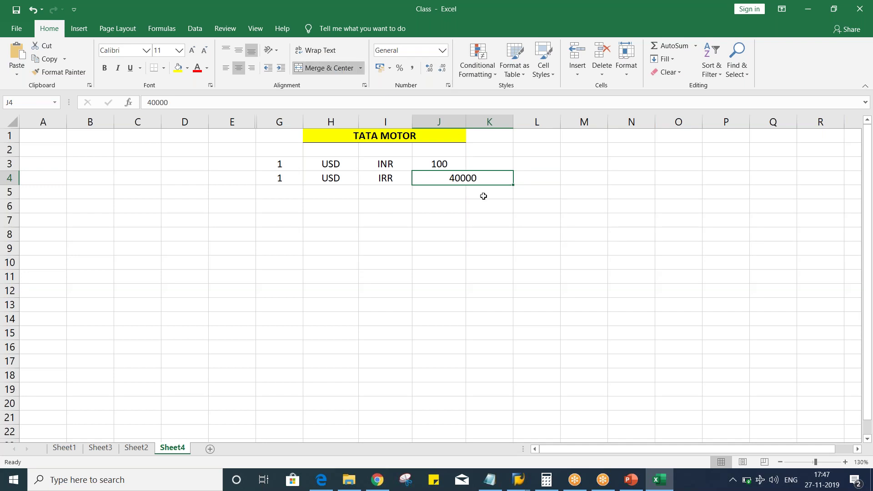
- Try to extend the IRR rate in merged cell J4 to five decimals as a plain number, 40000.00000
{"action": "key", "text": "F2"}
{"action": "type", "text": ".000"}
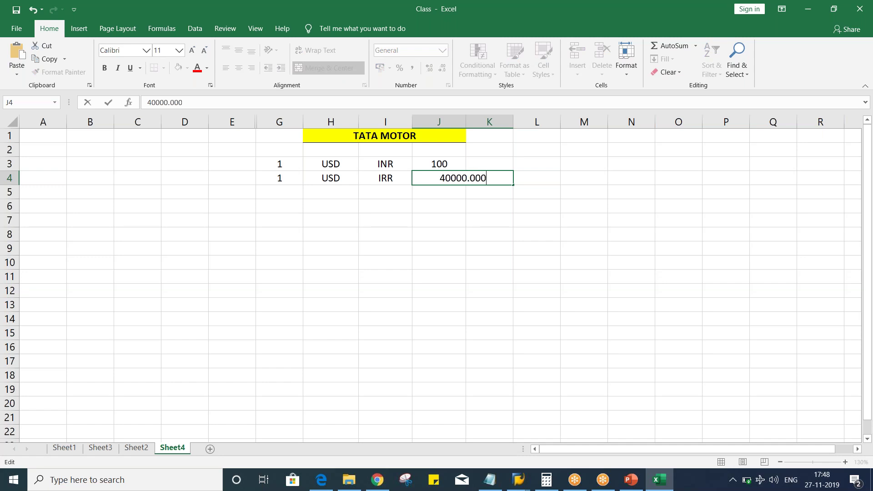
{"action": "type", "text": "00"}
{"action": "key", "text": "Return"}
{"action": "left_click", "coordinate": [473, 182]}
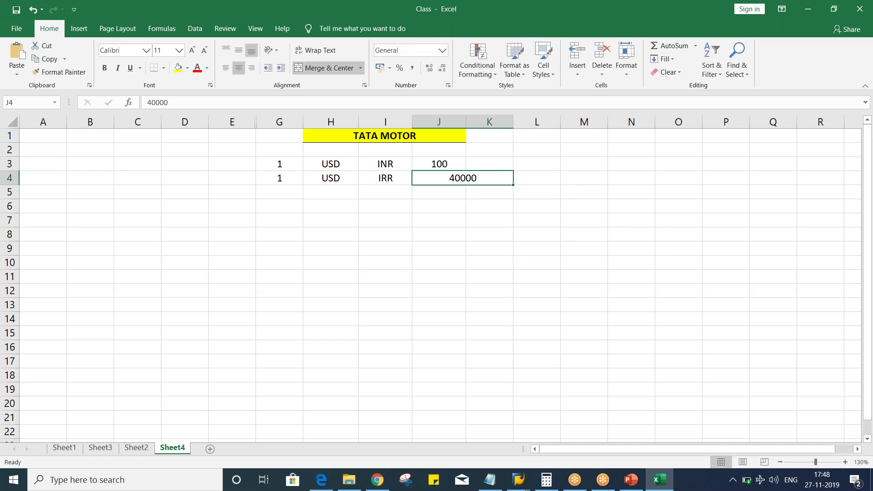
- Re-enter the IRR rate in J4 as text, 40000.00000, with a leading apostrophe
{"action": "double_click", "coordinate": [500, 179]}
{"action": "type", "text": ".00000"}
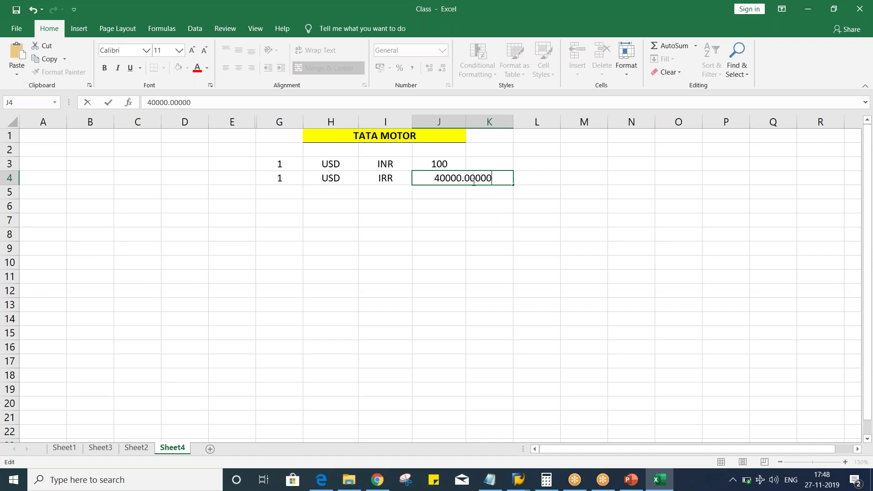
{"action": "left_click", "coordinate": [433, 179]}
{"action": "type", "text": "'"}
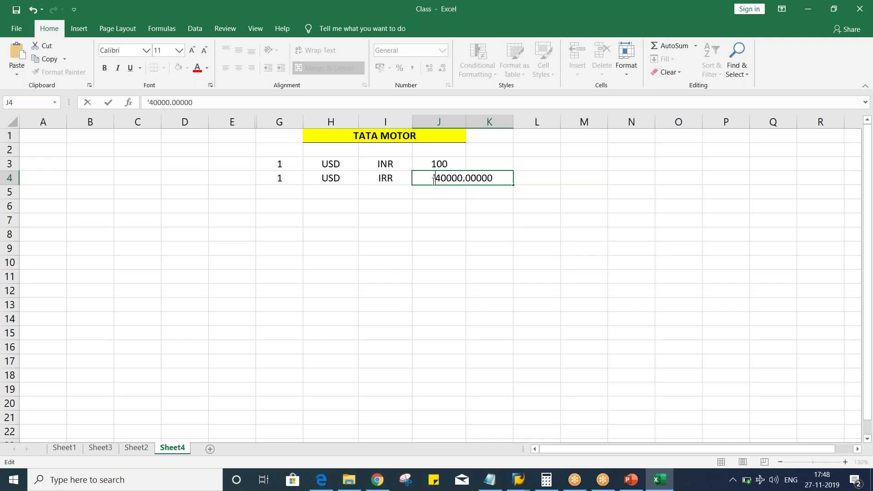
{"action": "key", "text": "ctrl+Return"}
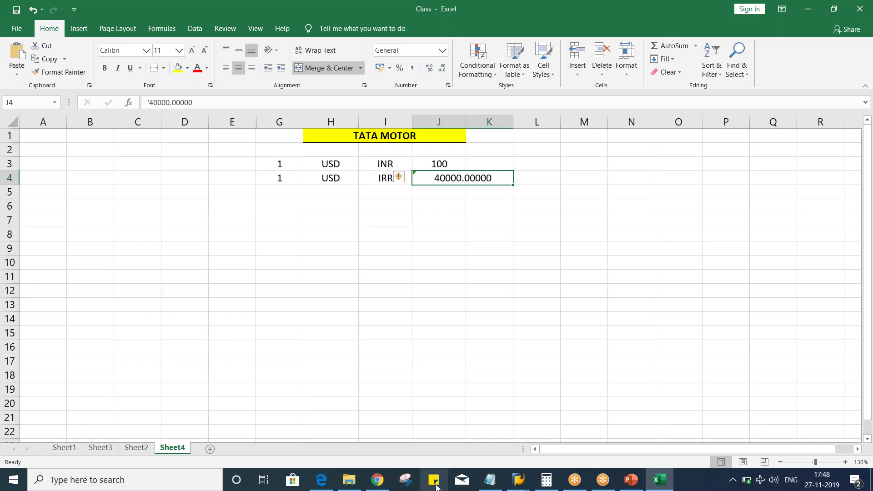
- Switch to the SAP exchange rate entries and begin a second row with rate type M, valid from 27.11.2019
{"action": "left_click", "coordinate": [527, 488]}
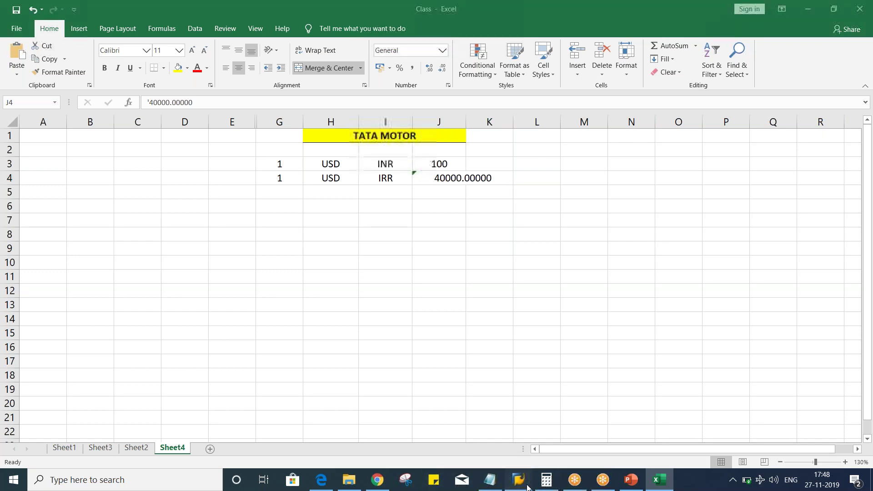
{"action": "left_click", "coordinate": [637, 447]}
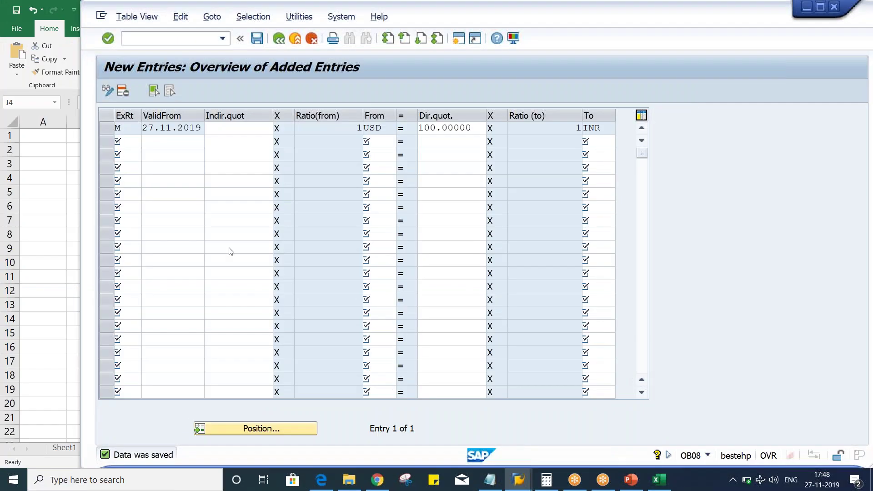
{"action": "left_click", "coordinate": [121, 141]}
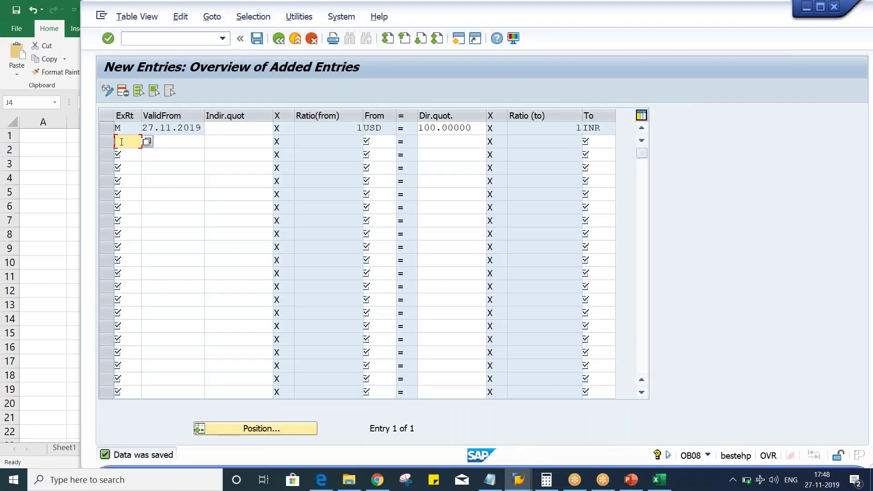
{"action": "type", "text": "M"}
{"action": "key", "text": "Tab"}
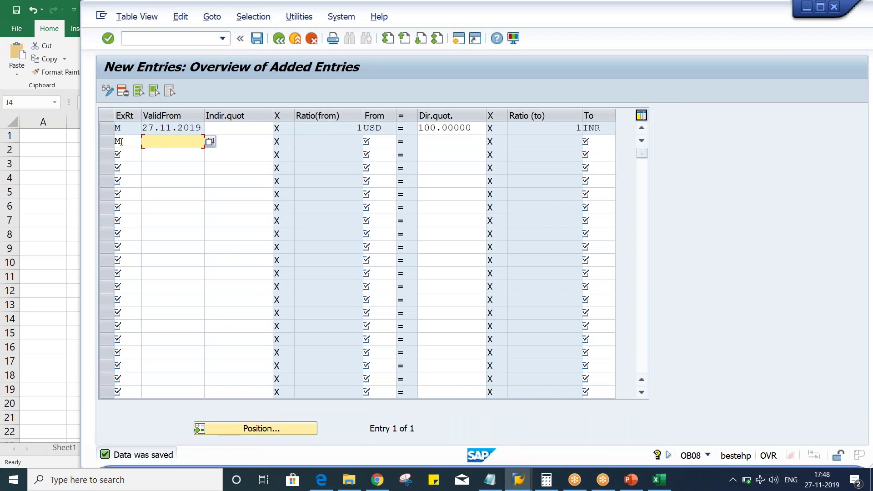
{"action": "key", "text": "BackSpace"}
{"action": "key", "text": "Down"}
{"action": "key", "text": "Return"}
- Set the new row's from currency to USD and to currency to IRR, and try a direct quotation of 40000
{"action": "key", "text": "Tab"}
{"action": "key", "text": "Tab"}
{"action": "type", "text": "U"}
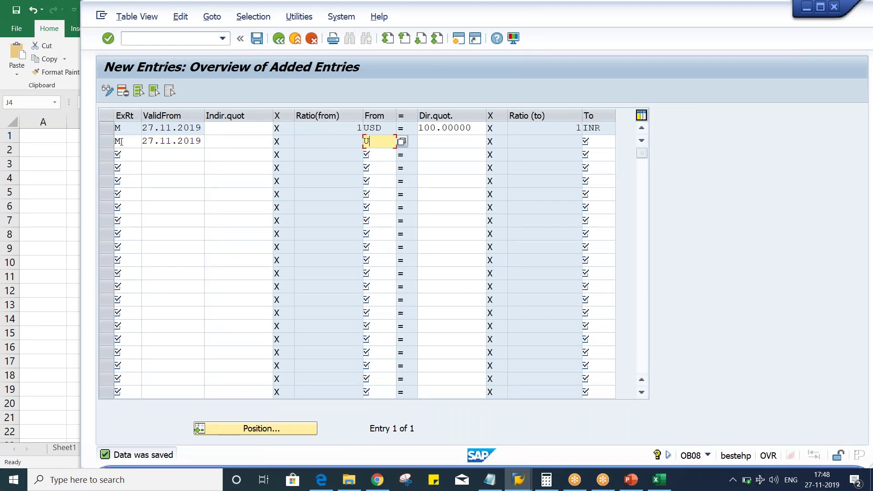
{"action": "key", "text": "Down"}
{"action": "key", "text": "Return"}
{"action": "key", "text": "Tab"}
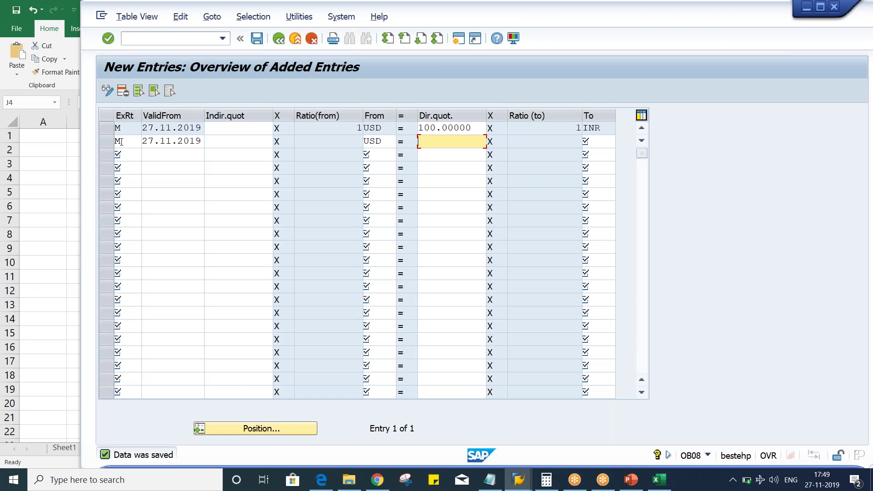
{"action": "type", "text": "40000"}
{"action": "type", "text": "IRR"}
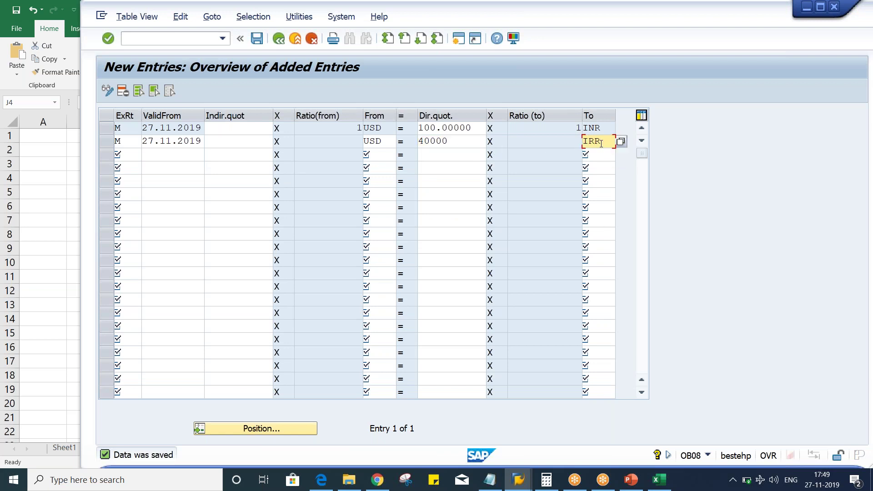
{"action": "key", "text": "Return"}
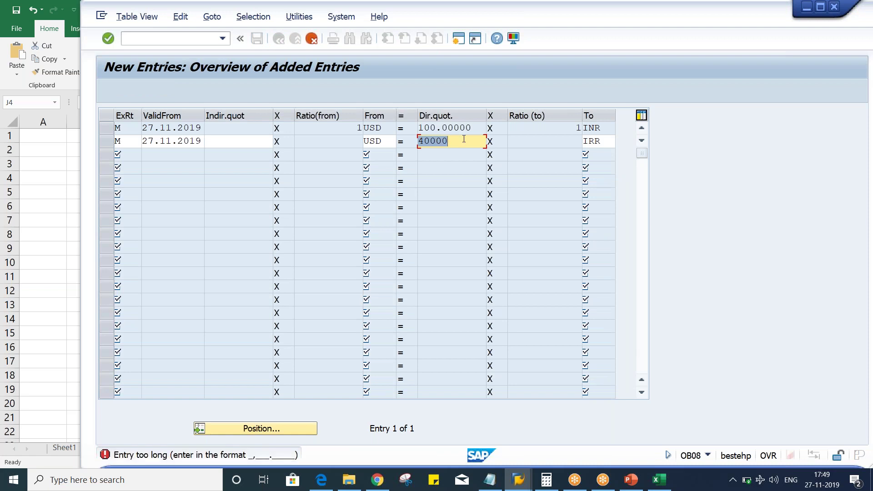
- Set the USD to IRR direct quotation to 4000, validate the row, and highlight the rate's five decimal places
{"action": "left_click", "coordinate": [464, 139]}
{"action": "key", "text": "BackSpace"}
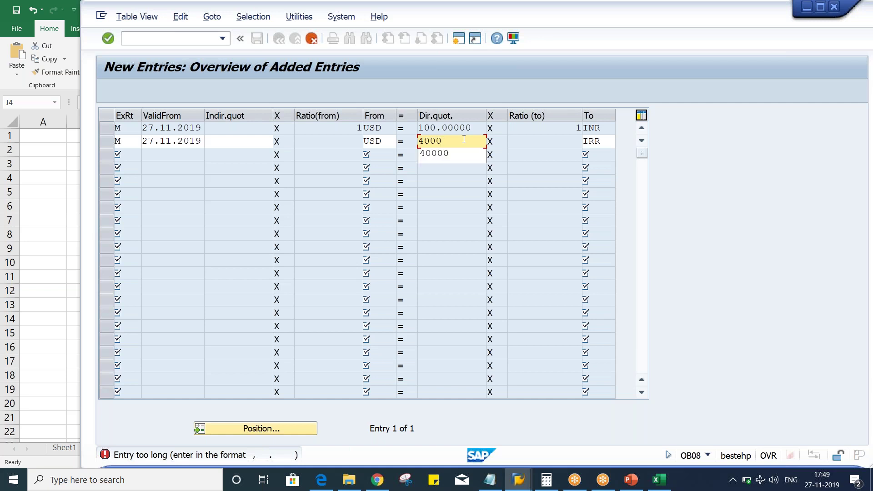
{"action": "key", "text": "Return"}
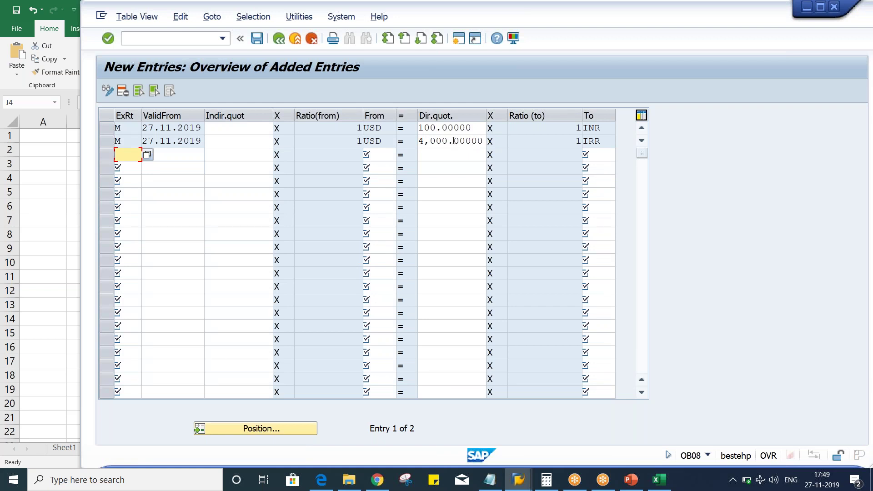
{"action": "left_click_drag", "start_coordinate": [453, 141], "coordinate": [514, 141]}
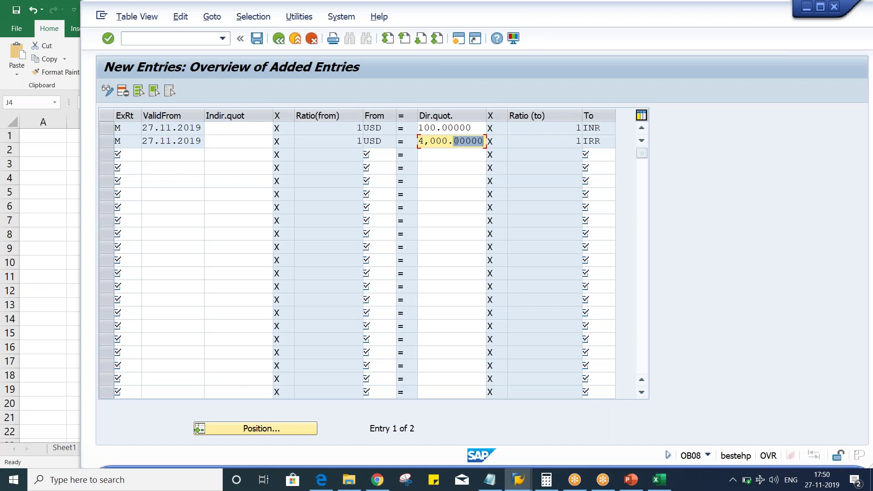
- Clear the USD to IRR direct quotation and re-enter it as 4000
{"action": "key", "text": "BackSpace"}
{"action": "key", "text": "BackSpace"}
{"action": "key", "text": "BackSpace"}
{"action": "key", "text": "BackSpace"}
{"action": "key", "text": "BackSpace"}
{"action": "key", "text": "BackSpace"}
{"action": "key", "text": "BackSpace"}
{"action": "key", "text": "BackSpace"}
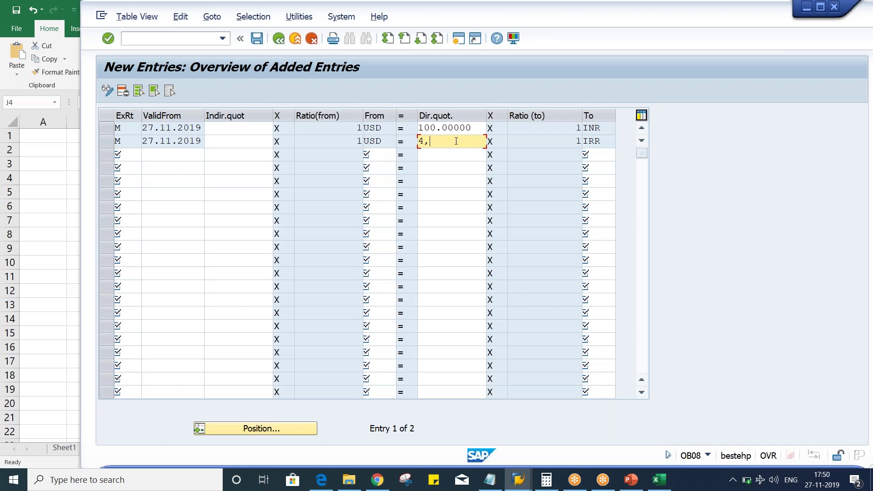
{"action": "key", "text": "Escape"}
{"action": "left_click", "coordinate": [448, 143]}
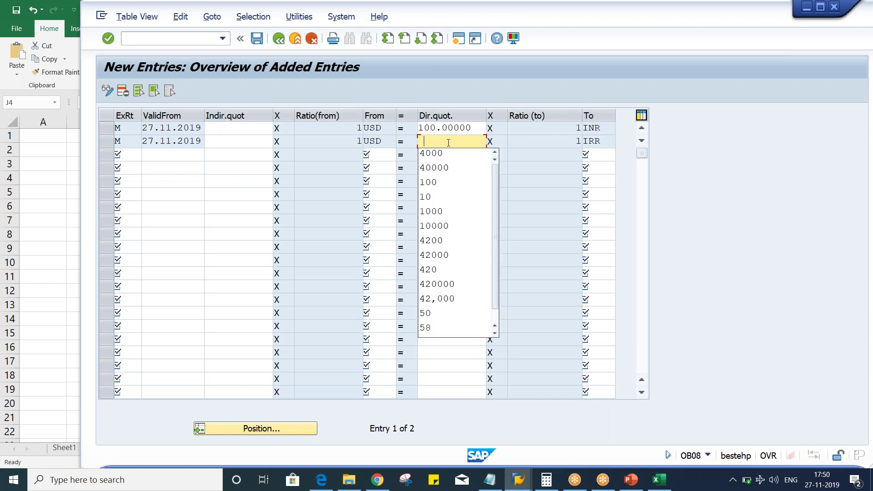
{"action": "left_click", "coordinate": [448, 153]}
- Try a direct quotation of 40000 for the USD to INR row
{"action": "left_click", "coordinate": [471, 128]}
{"action": "left_click_drag", "start_coordinate": [471, 127], "coordinate": [416, 129]}
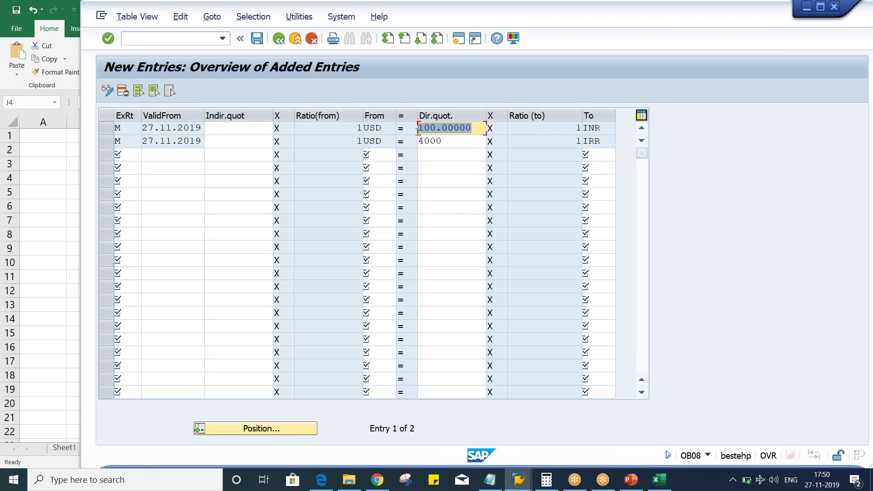
{"action": "key", "text": "BackSpace"}
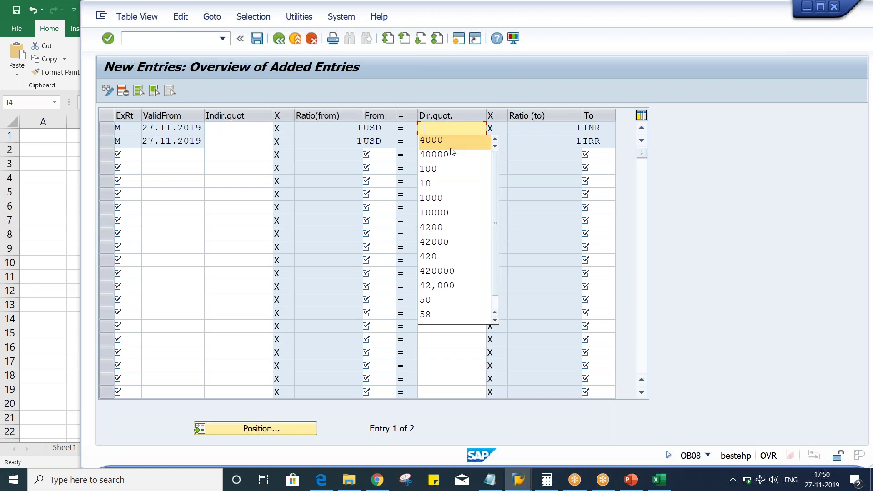
{"action": "left_click", "coordinate": [449, 155]}
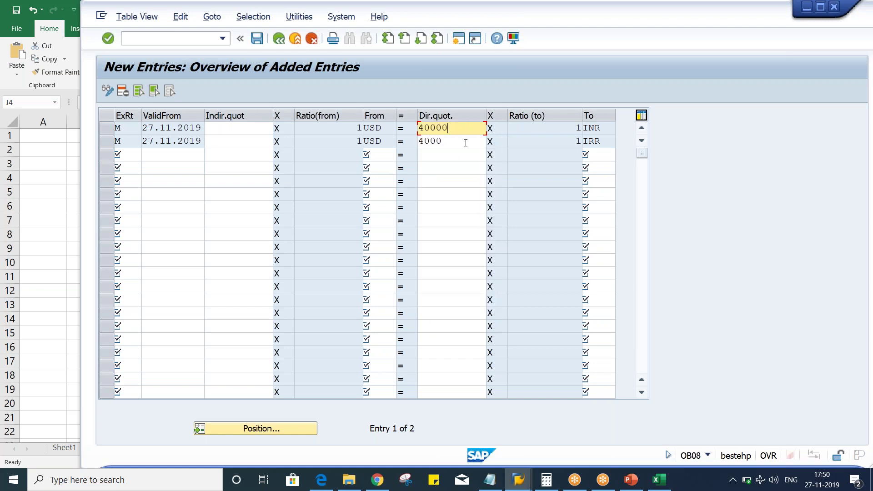
{"action": "key", "text": "Return"}
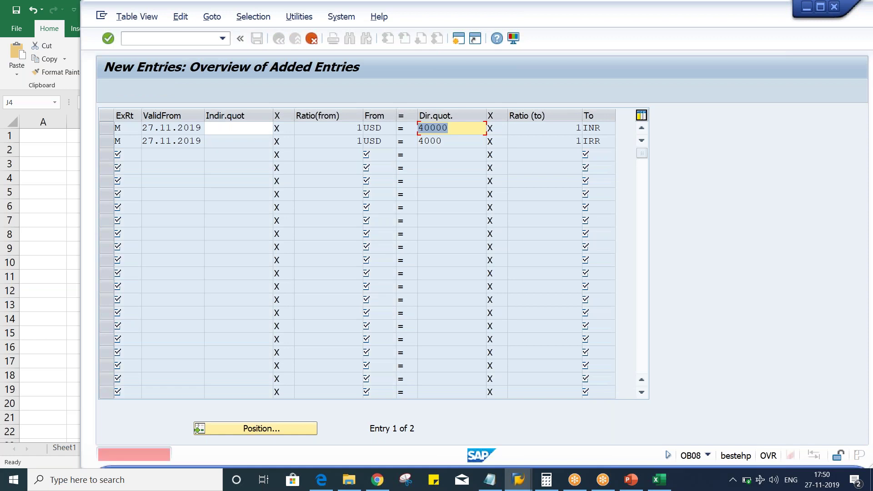
- Set the USD to INR direct quotation to 4000, validate it, and save the exchange rate entries
{"action": "left_click", "coordinate": [460, 131]}
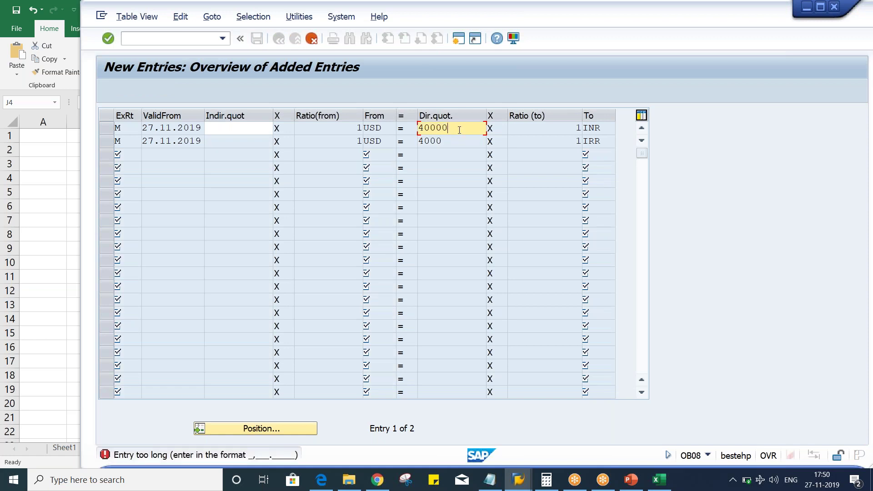
{"action": "key", "text": "BackSpace"}
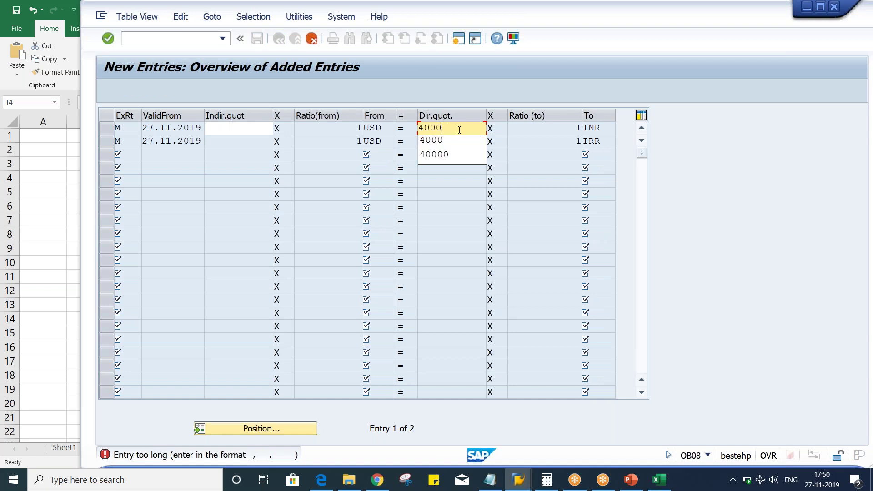
{"action": "key", "text": "Return"}
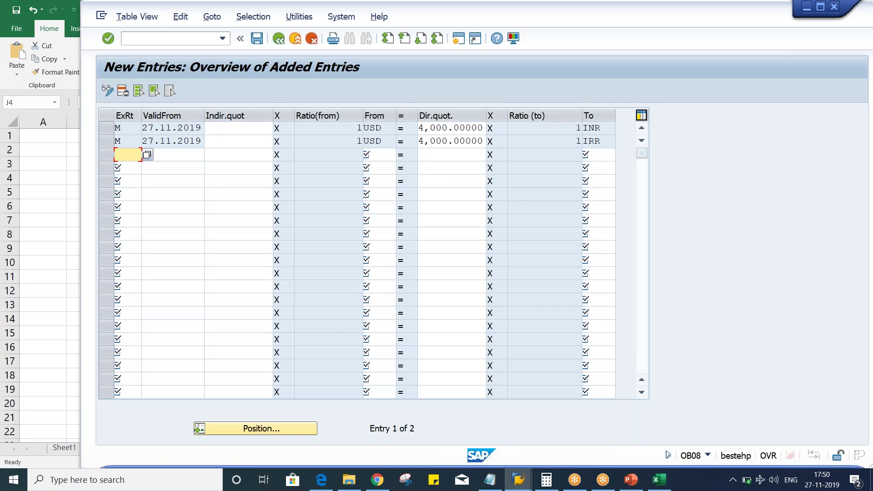
{"action": "key", "text": "ctrl+s"}
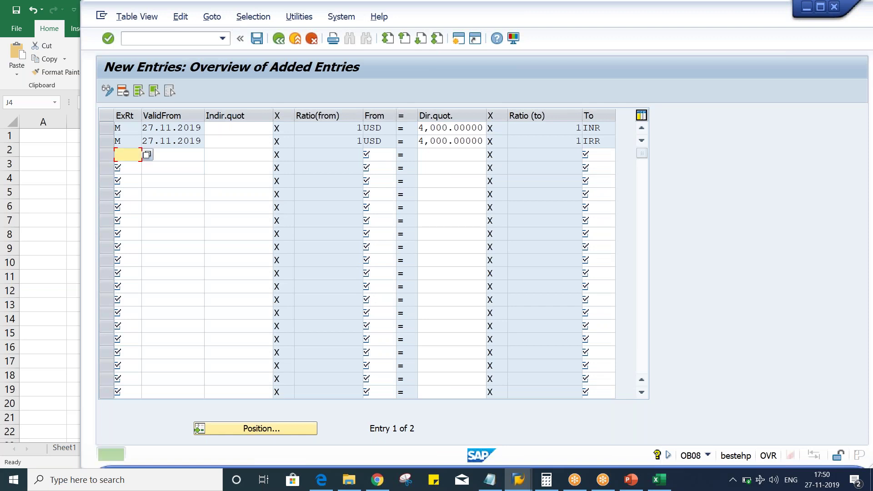
{"action": "left_click", "coordinate": [435, 127]}
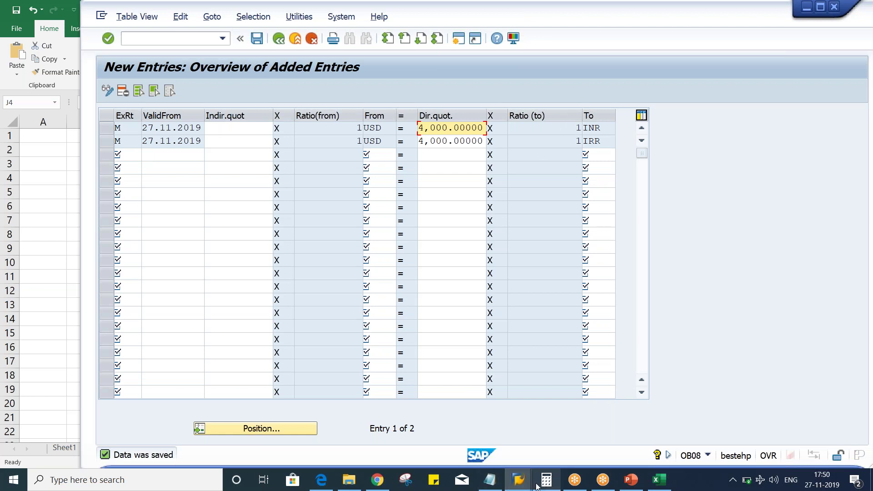
- Switch to the posted USD document and examine the INR amounts of its rent and bank line items
{"action": "mouse_move", "coordinate": [523, 484]}
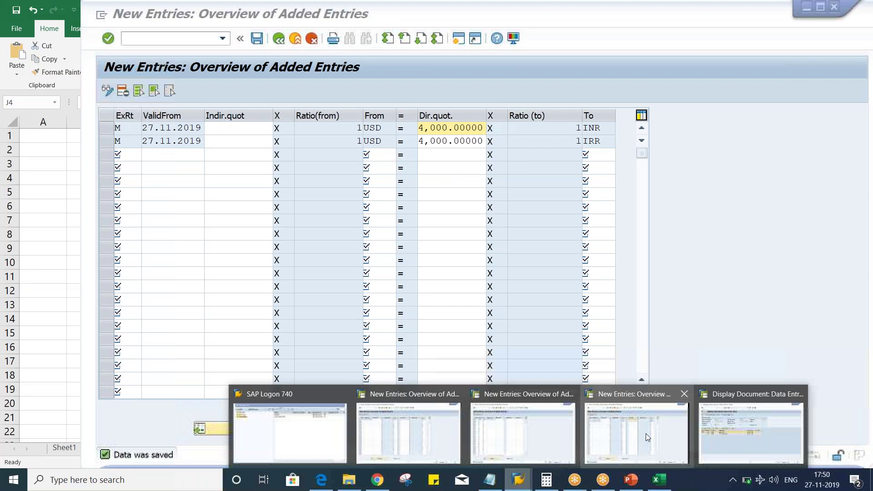
{"action": "left_click", "coordinate": [752, 440]}
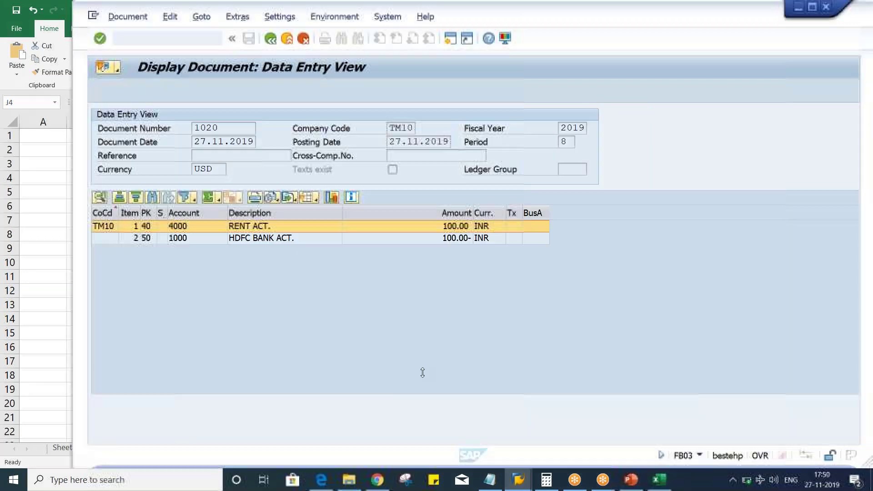
{"action": "left_click", "coordinate": [434, 225]}
{"action": "left_click", "coordinate": [438, 238]}
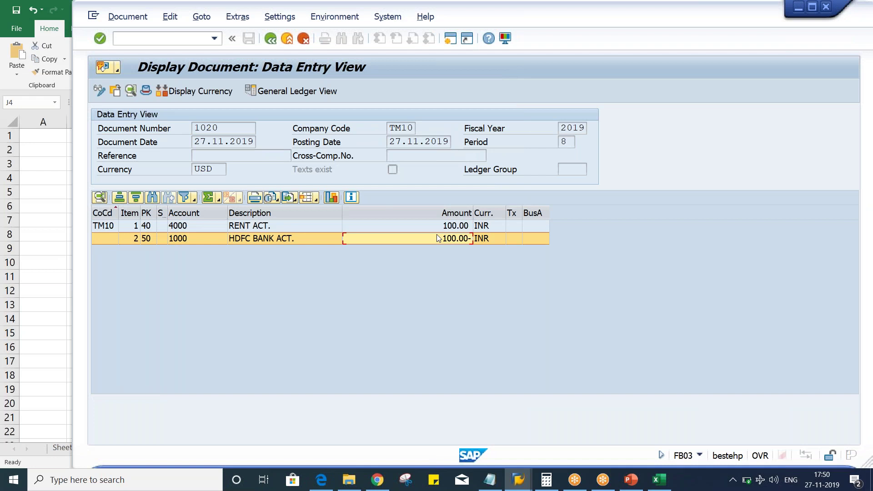
{"action": "double_click", "coordinate": [438, 239]}
- Switch to the Excel sheet and set the USD to INR rate in J3 to 4000
{"action": "key", "text": "alt+Tab"}
{"action": "key", "text": "alt+Tab"}
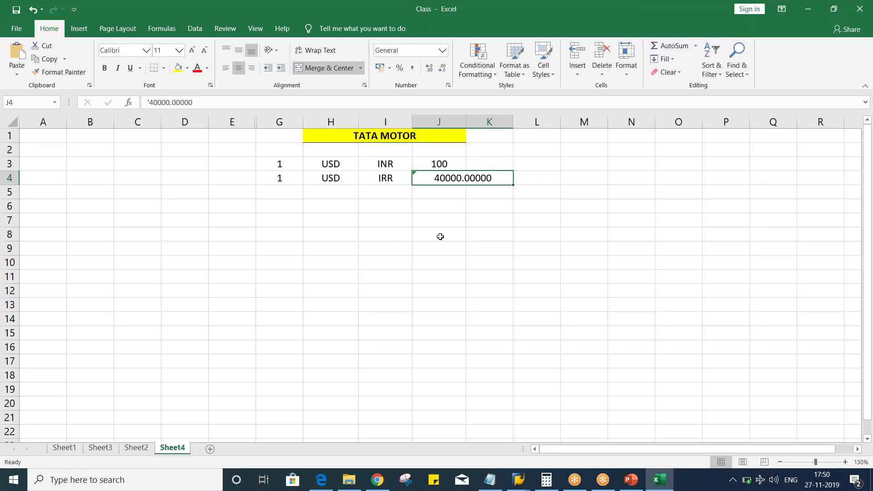
{"action": "left_click", "coordinate": [440, 236]}
{"action": "left_click", "coordinate": [415, 177]}
{"action": "left_click", "coordinate": [444, 164]}
{"action": "type", "text": "40000.00000"}
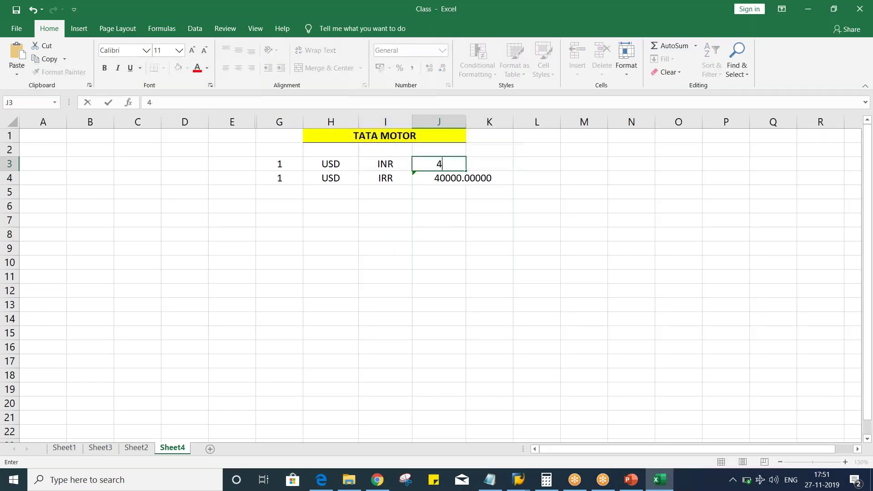
{"action": "key", "text": "Return"}
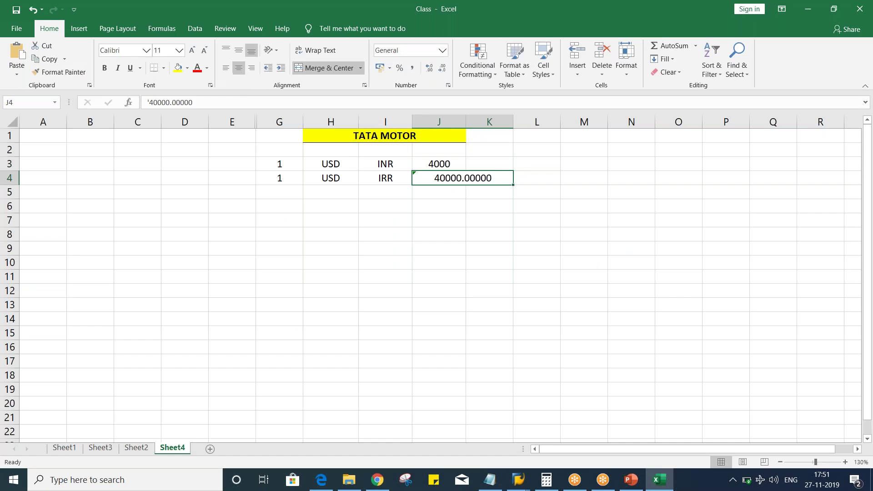
{"action": "left_click", "coordinate": [451, 293]}
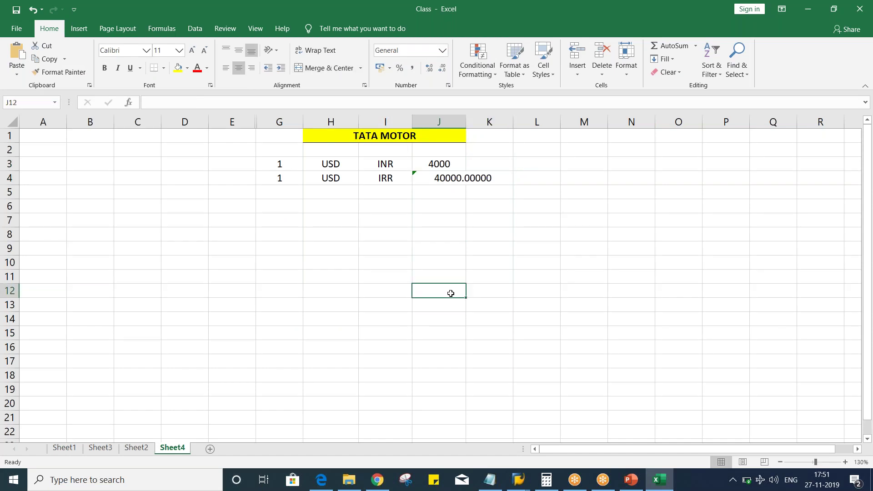
- Enter the ratio 1 : 1 across H2 to J2, above the currency rows, and make it bold
{"action": "left_click", "coordinate": [440, 165]}
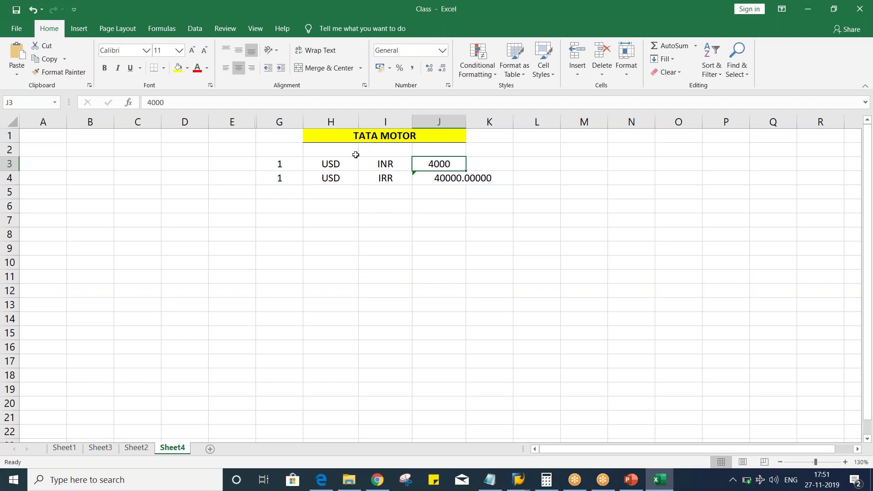
{"action": "left_click", "coordinate": [342, 150]}
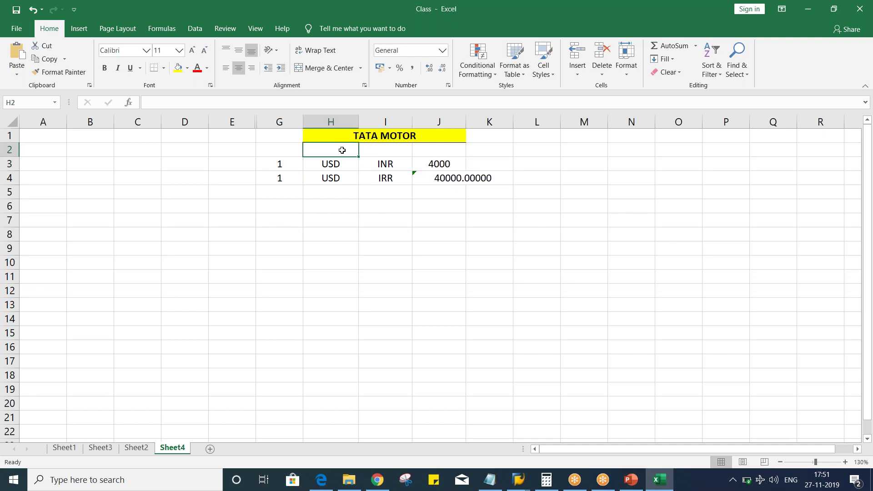
{"action": "left_click", "coordinate": [371, 149]}
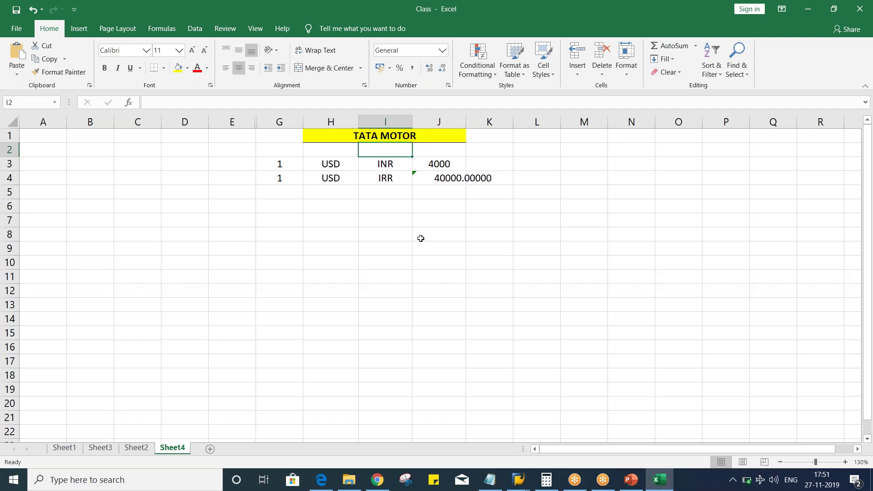
{"action": "key", "text": "BackSpace"}
{"action": "type", "text": ":"}
{"action": "left_click", "coordinate": [323, 148]}
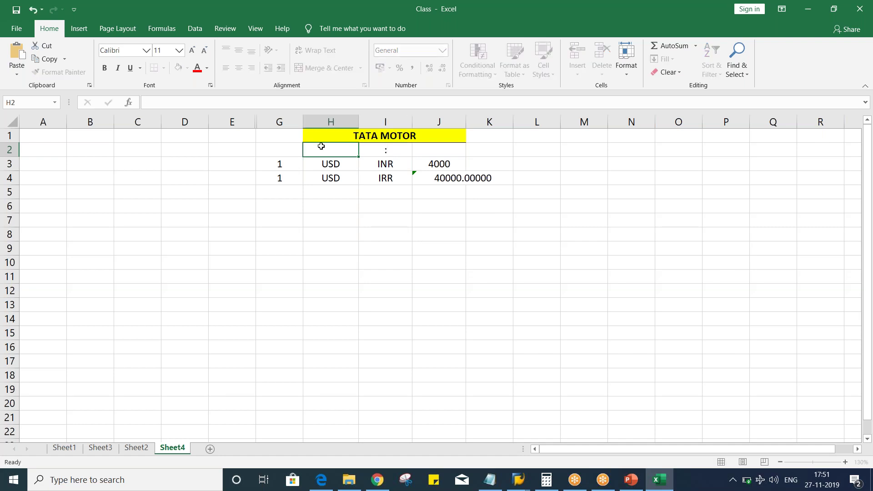
{"action": "type", "text": "1"}
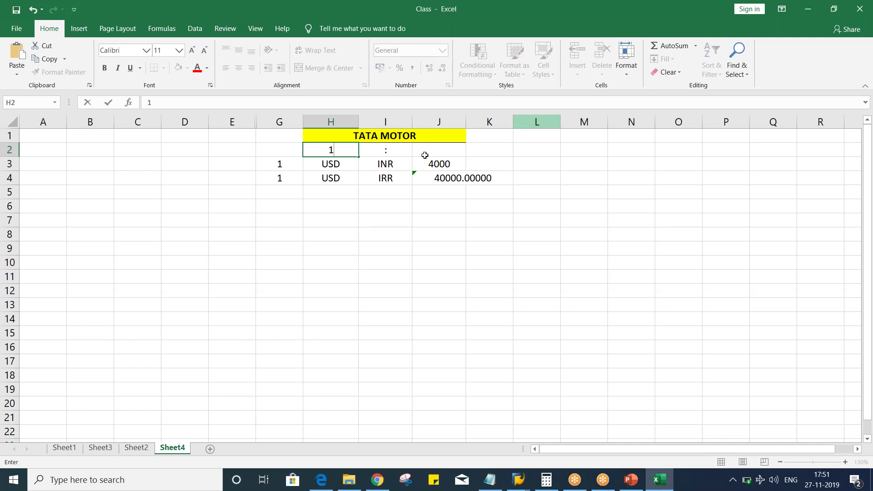
{"action": "left_click", "coordinate": [419, 156]}
{"action": "type", "text": "1"}
{"action": "key", "text": "Return"}
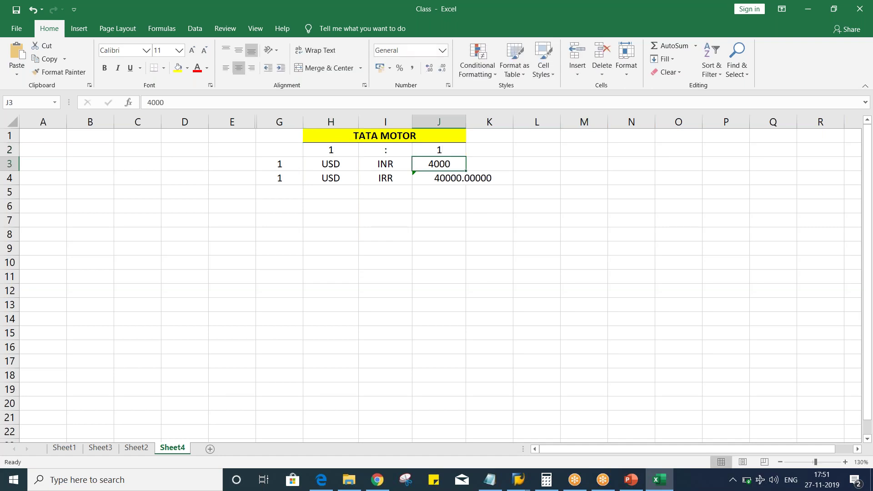
{"action": "left_click_drag", "start_coordinate": [332, 151], "coordinate": [447, 148]}
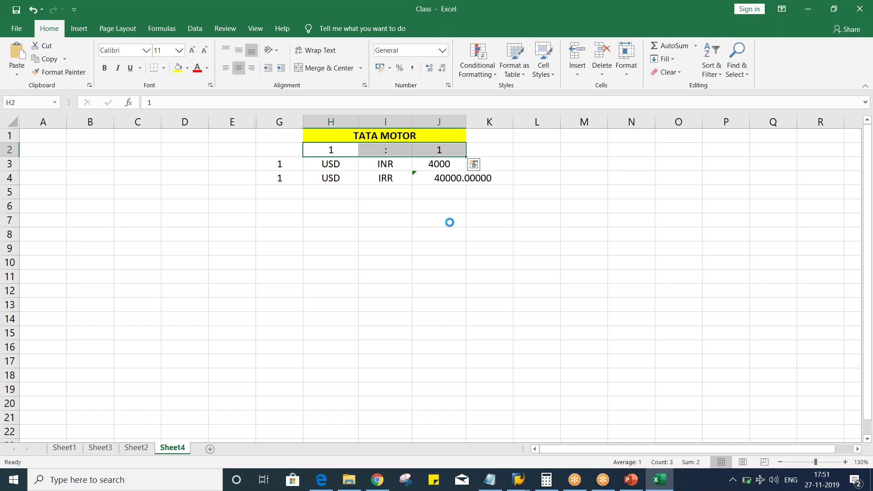
{"action": "key", "text": "ctrl+b"}
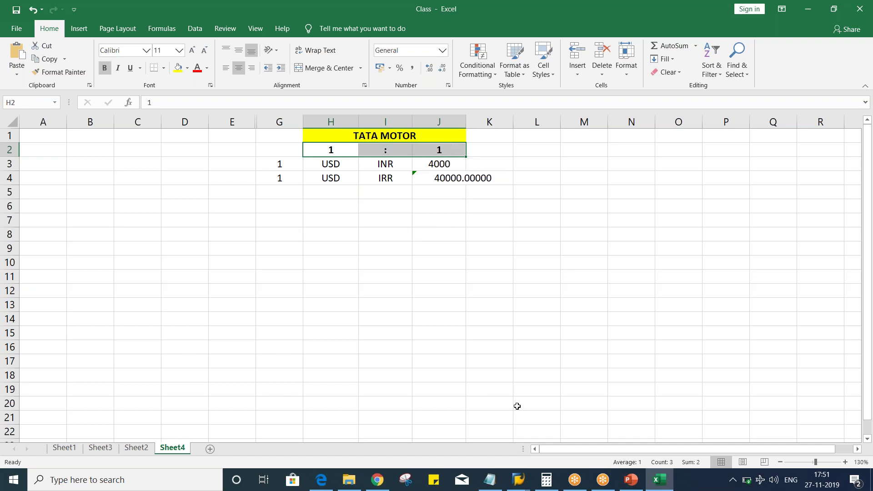
- Switch to the SAP translation ratio entries and check the from and to ratios for USD to INR
{"action": "left_click", "coordinate": [522, 481]}
{"action": "left_click", "coordinate": [391, 441]}
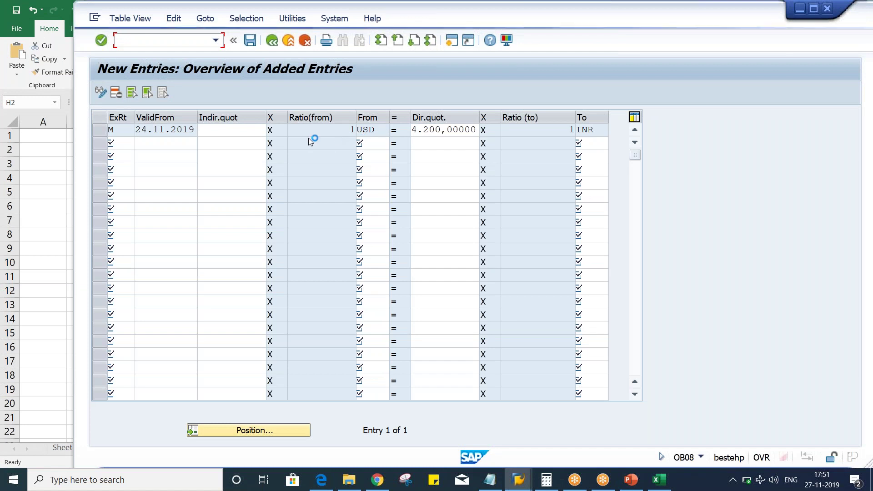
{"action": "left_click", "coordinate": [527, 486]}
{"action": "left_click", "coordinate": [552, 441]}
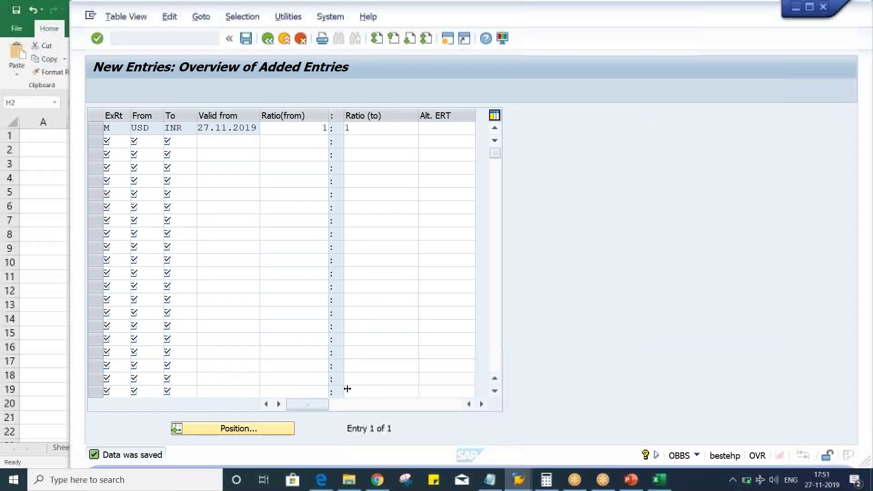
{"action": "left_click", "coordinate": [317, 129]}
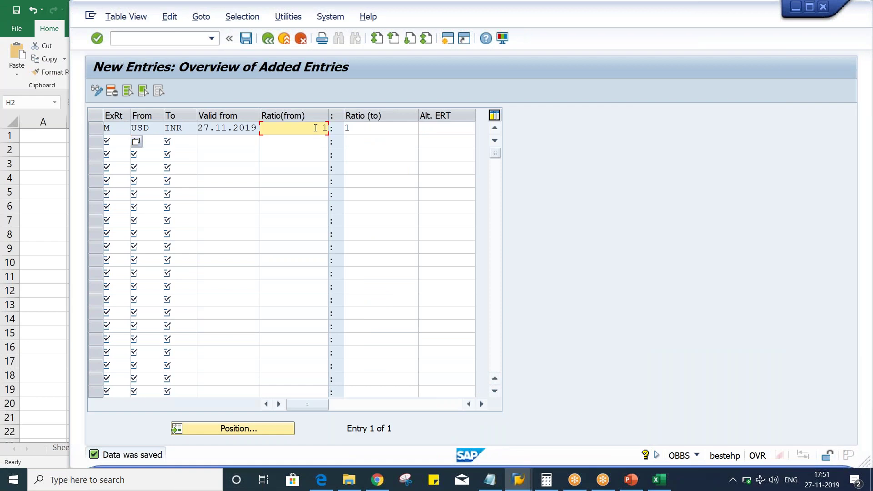
{"action": "left_click", "coordinate": [369, 128]}
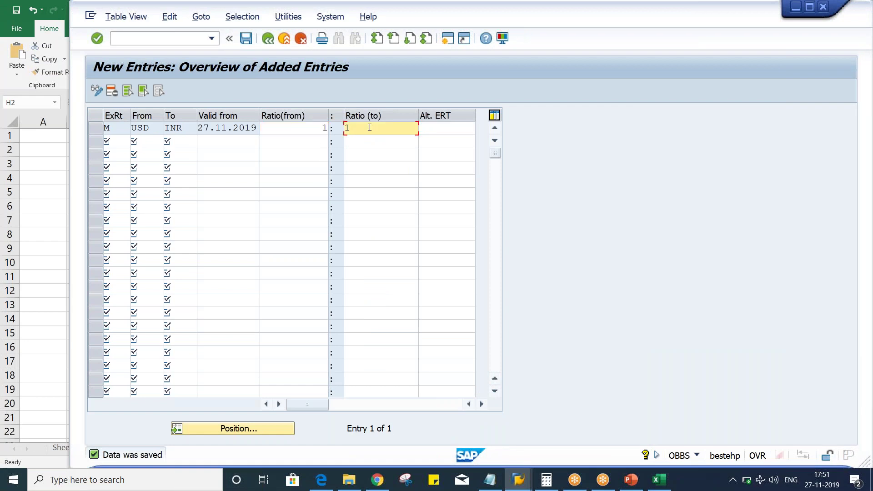
- In the SAP exchange rate entries, delete the USD to IRR row, save, and point out the USD to INR from ratio
{"action": "left_click", "coordinate": [512, 486]}
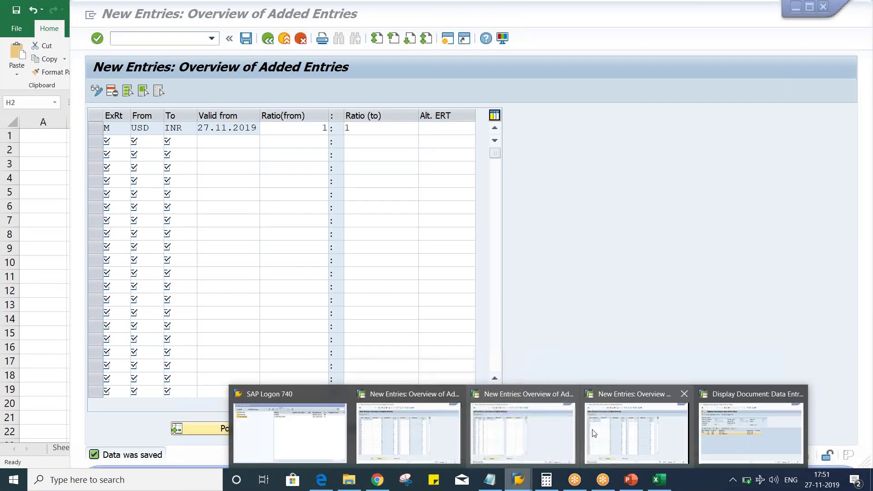
{"action": "left_click", "coordinate": [595, 433]}
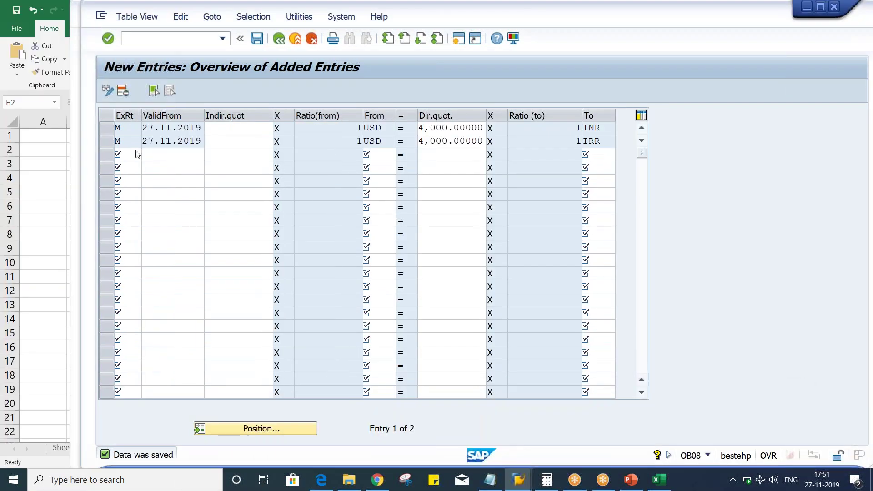
{"action": "left_click", "coordinate": [107, 141]}
{"action": "left_click", "coordinate": [120, 91]}
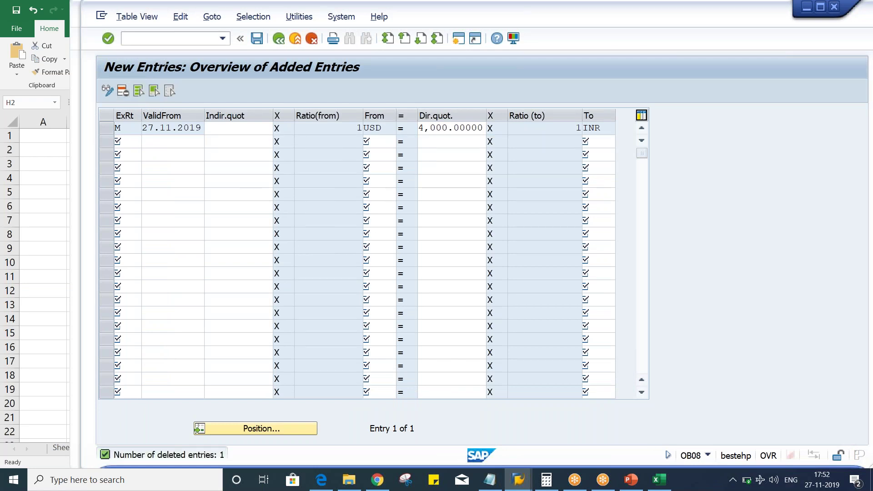
{"action": "key", "text": "ctrl+s"}
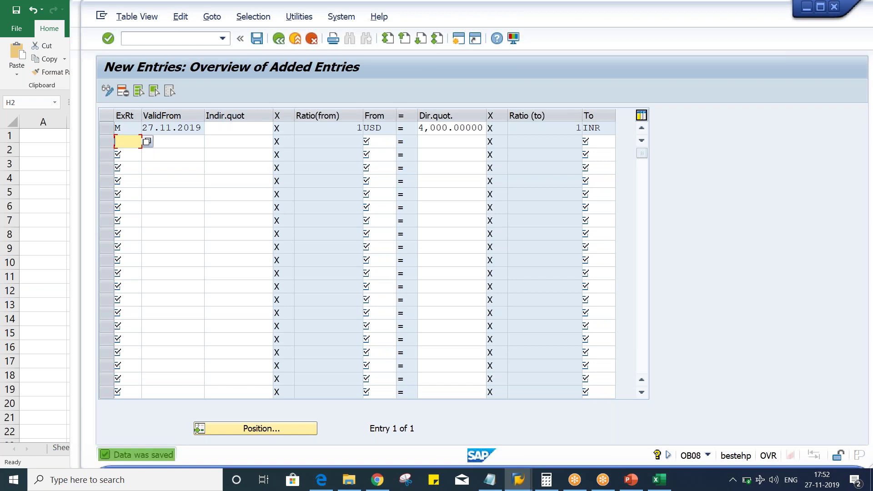
{"action": "left_click", "coordinate": [356, 131]}
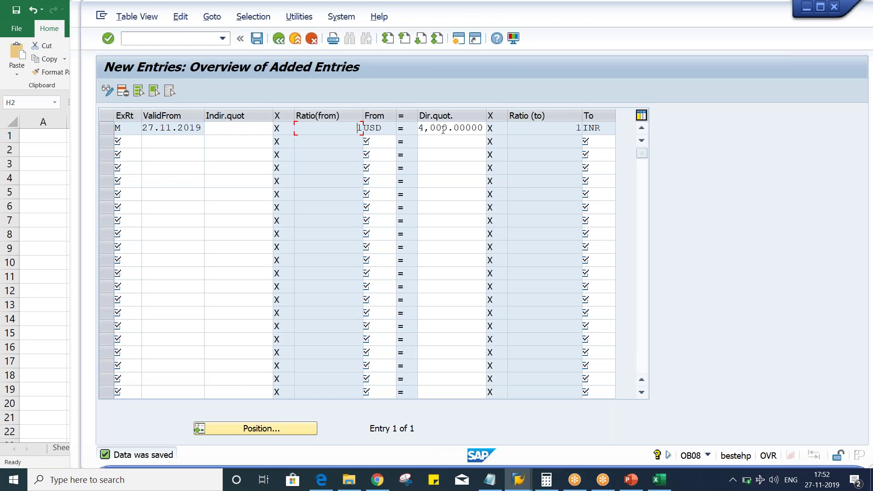
- Switch to the Excel sheet and label the ratio row with USD in G2 and INR in K2
{"action": "left_click", "coordinate": [463, 129]}
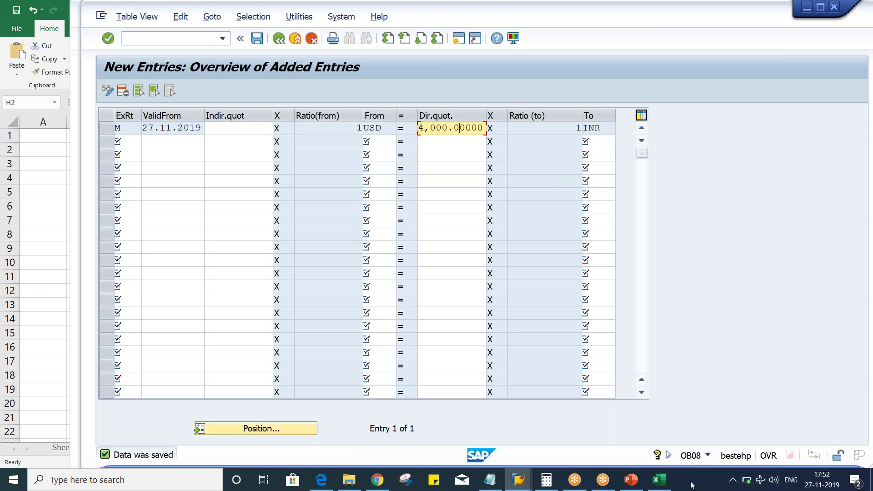
{"action": "left_click", "coordinate": [663, 484]}
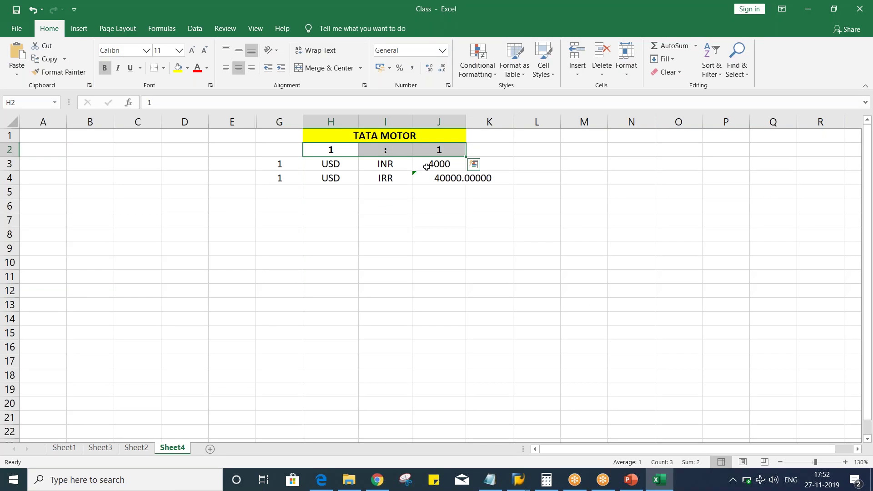
{"action": "left_click", "coordinate": [439, 166]}
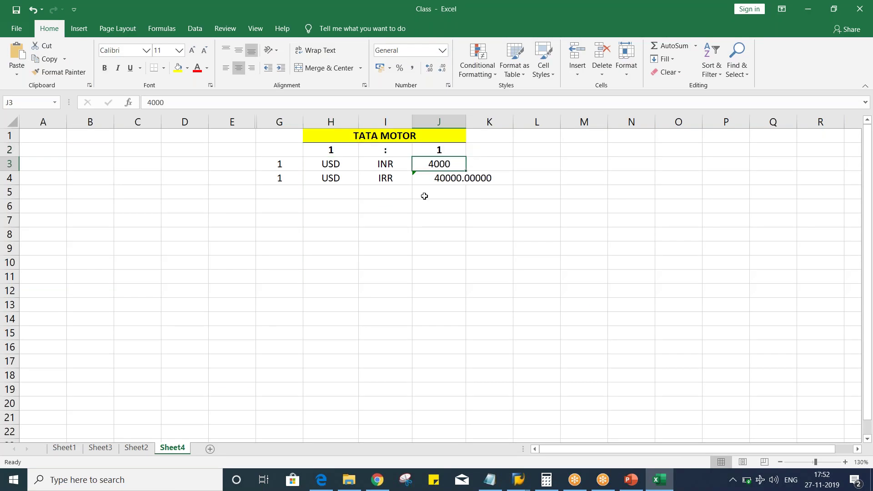
{"action": "left_click", "coordinate": [328, 149]}
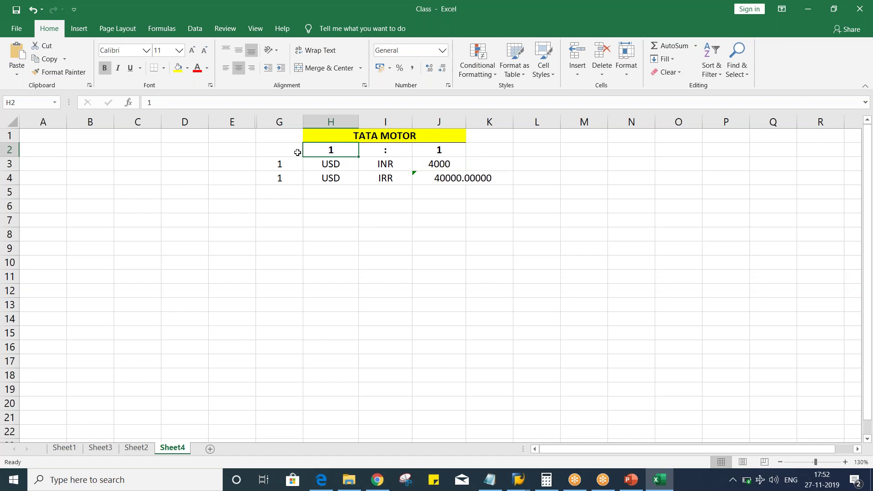
{"action": "left_click", "coordinate": [282, 150]}
{"action": "key", "text": "F2"}
{"action": "type", "text": "USD"}
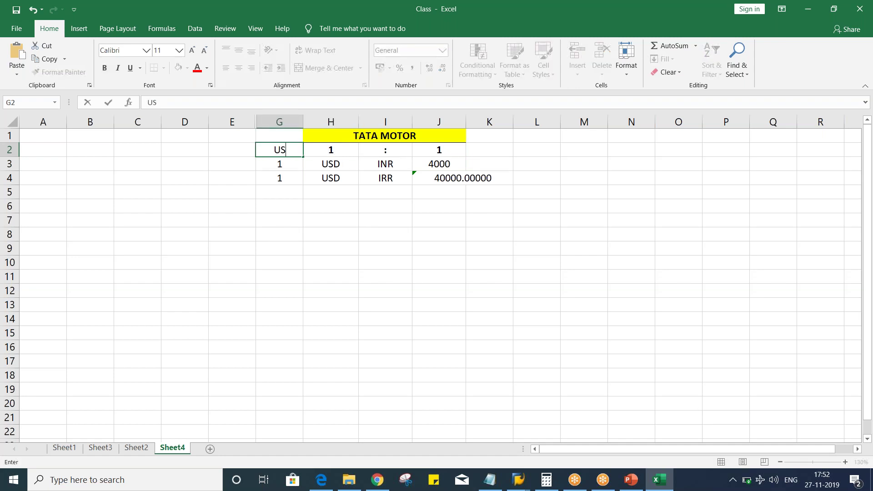
{"action": "left_click", "coordinate": [501, 144]}
{"action": "type", "text": "INR"}
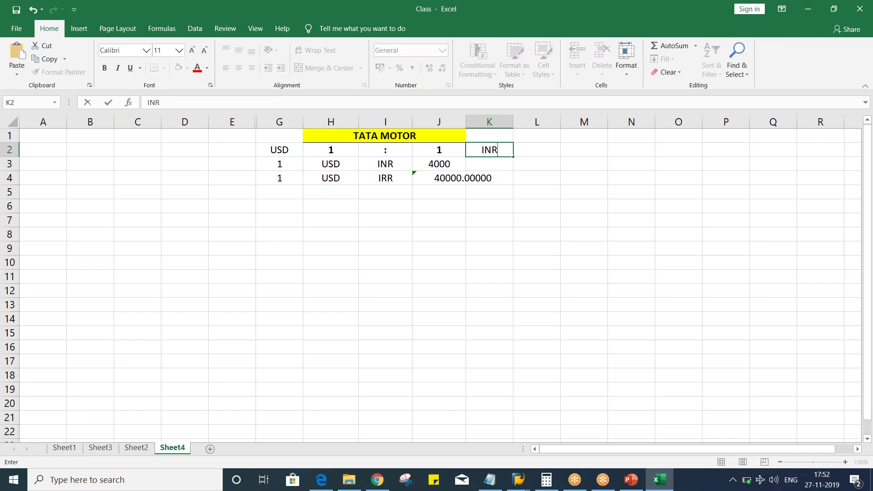
{"action": "key", "text": "Return"}
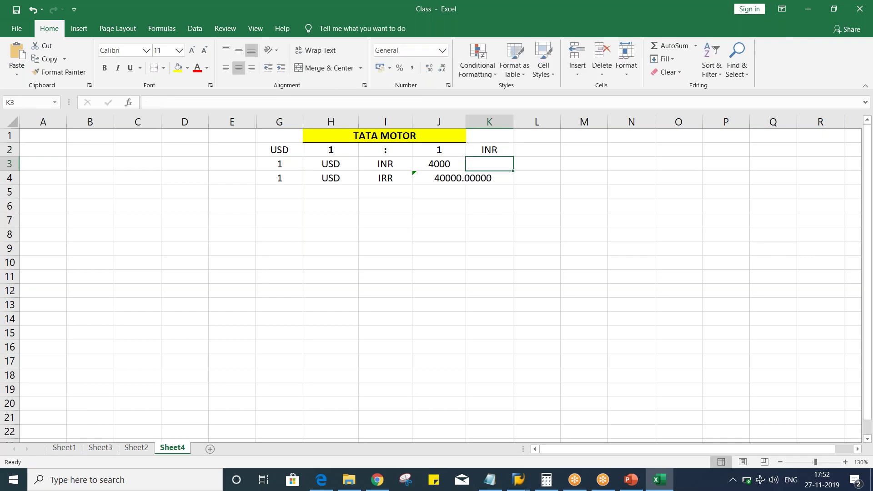
- Set the INR side of the ratio in J2 to 10 and point out the USD to INR rate in row 3
{"action": "left_click", "coordinate": [337, 156]}
{"action": "left_click", "coordinate": [428, 152]}
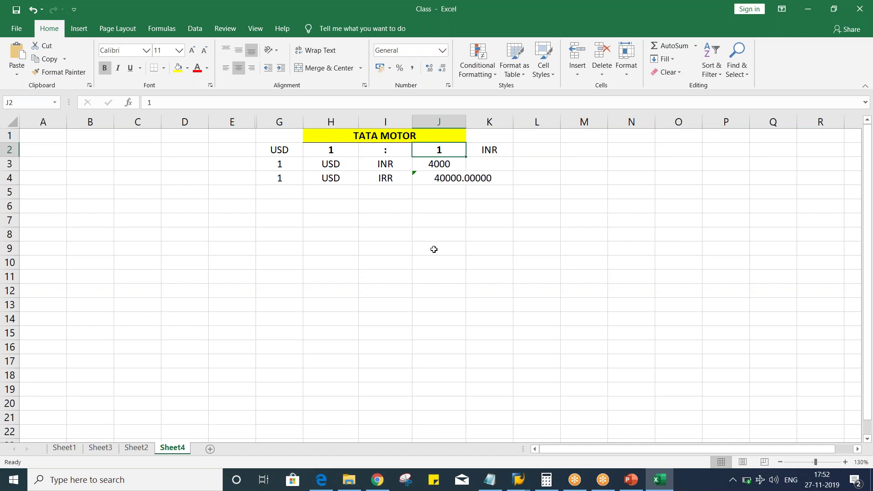
{"action": "type", "text": "10"}
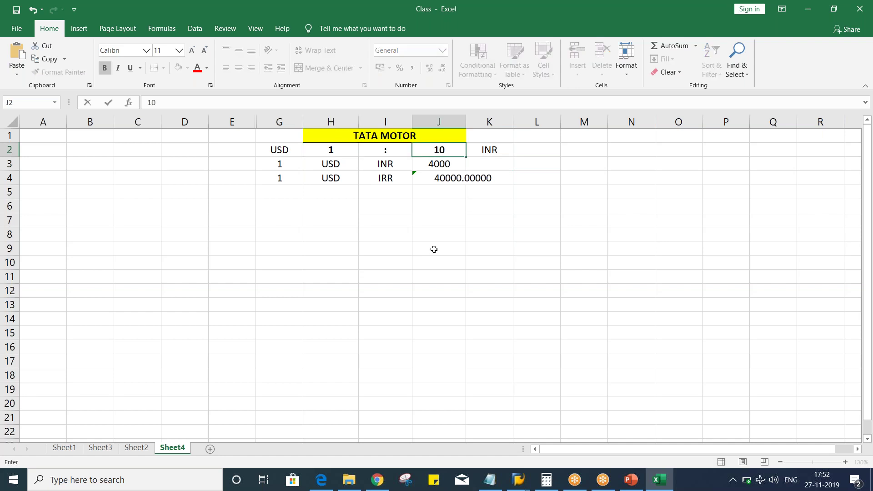
{"action": "key", "text": "Return"}
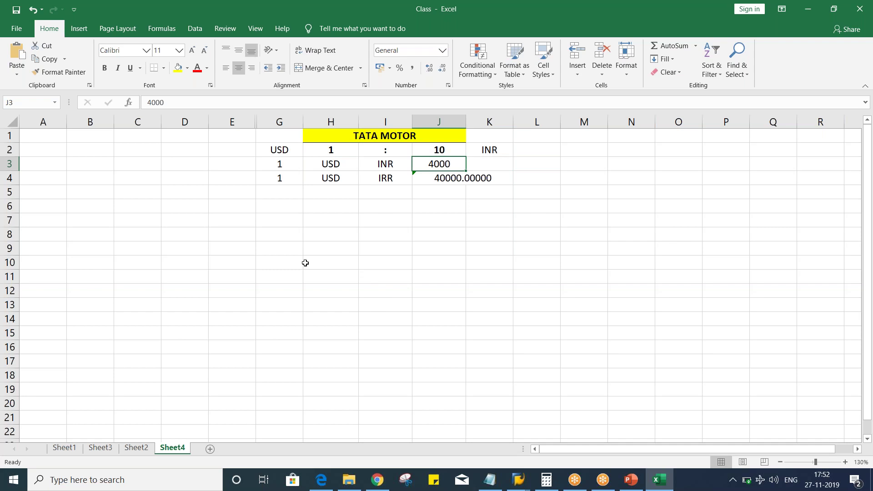
{"action": "left_click", "coordinate": [328, 167]}
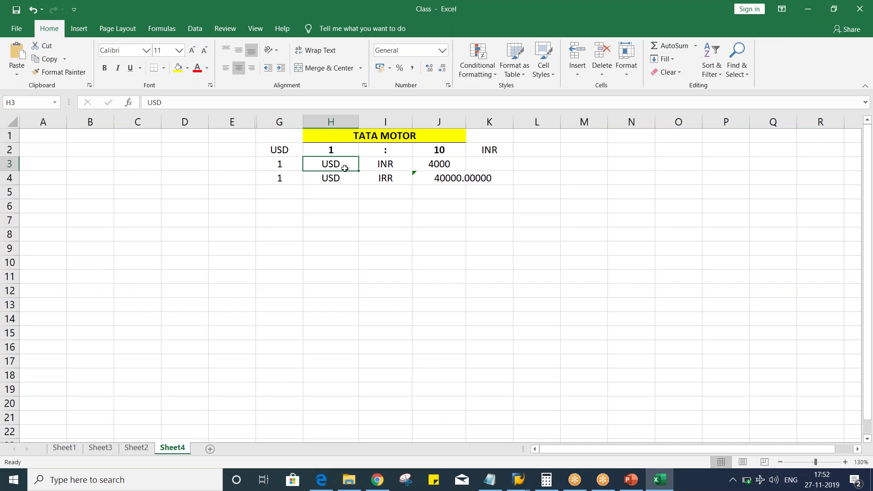
{"action": "left_click", "coordinate": [442, 164]}
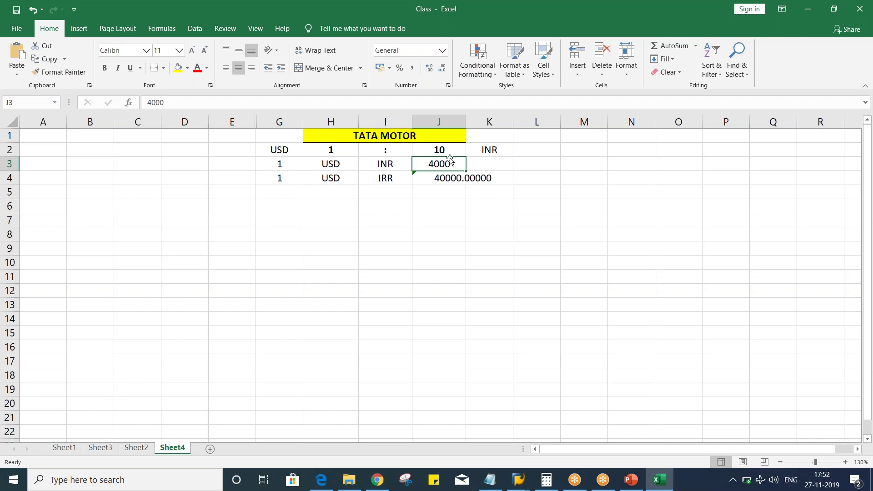
- Switch to the SAP translation ratio entries, set Ratio (to) for USD to INR to 10, and save
{"action": "left_click", "coordinate": [510, 481]}
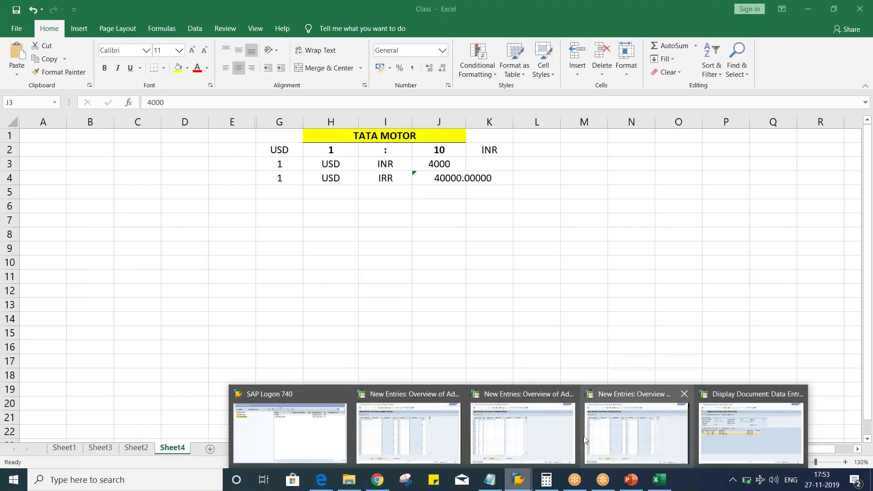
{"action": "left_click", "coordinate": [405, 430]}
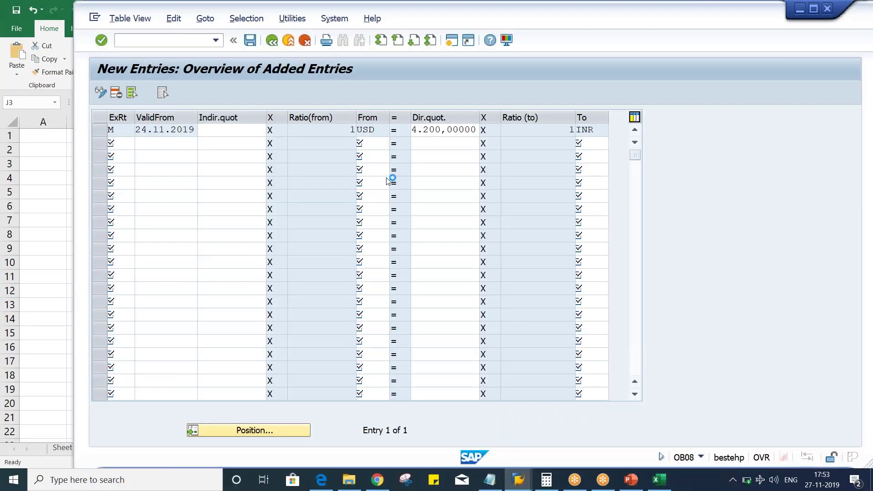
{"action": "left_click", "coordinate": [519, 480]}
{"action": "left_click", "coordinate": [518, 451]}
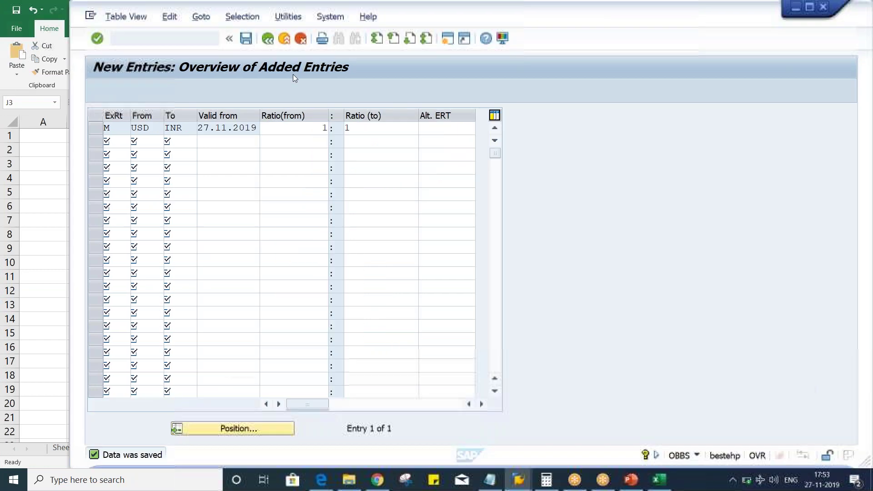
{"action": "left_click", "coordinate": [350, 127]}
{"action": "left_click", "coordinate": [293, 127]}
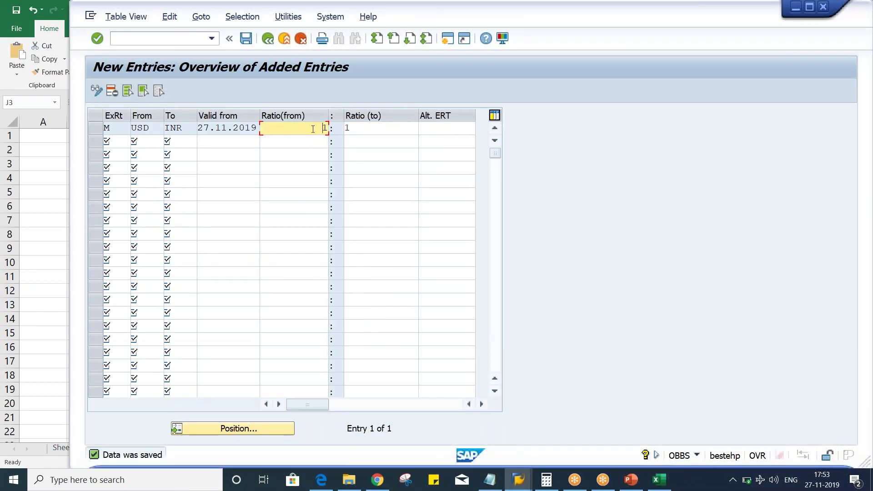
{"action": "left_click", "coordinate": [365, 127]}
{"action": "type", "text": "0"}
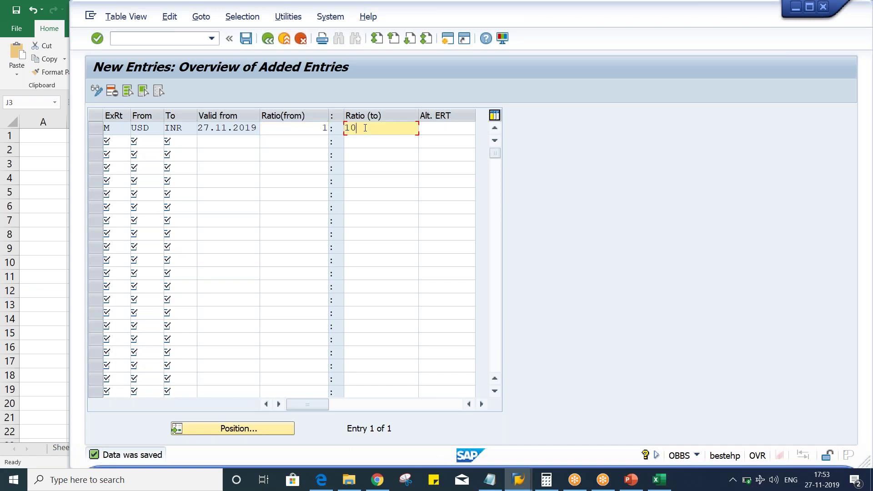
{"action": "key", "text": "Return"}
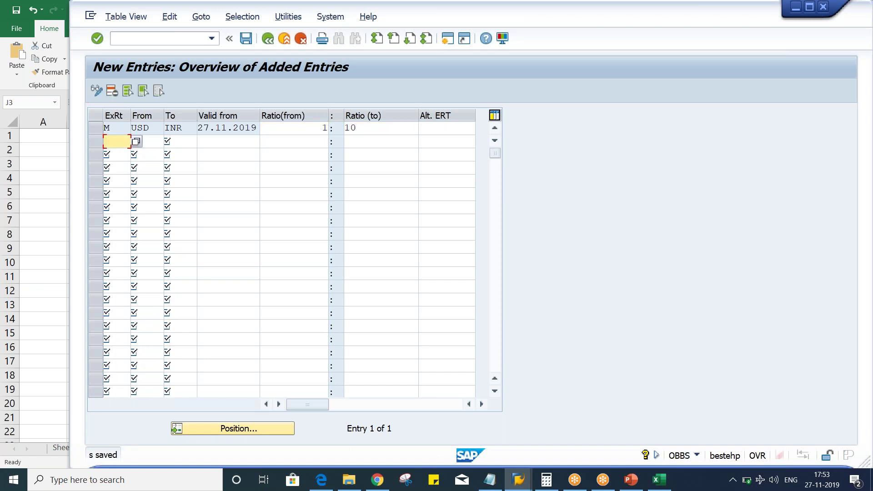
- Switch to the SAP exchange rate entries and check the from ratio and direct quotation for USD to INR
{"action": "left_click", "coordinate": [519, 482]}
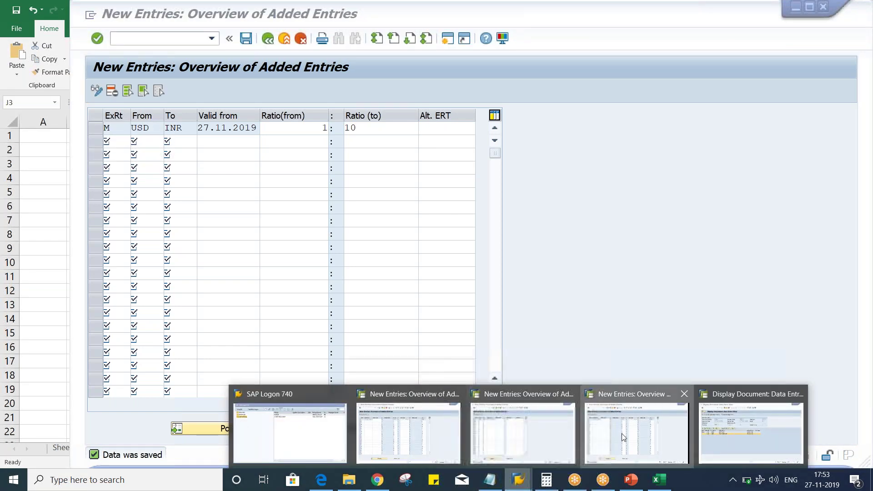
{"action": "left_click", "coordinate": [621, 433]}
{"action": "left_click", "coordinate": [323, 133]}
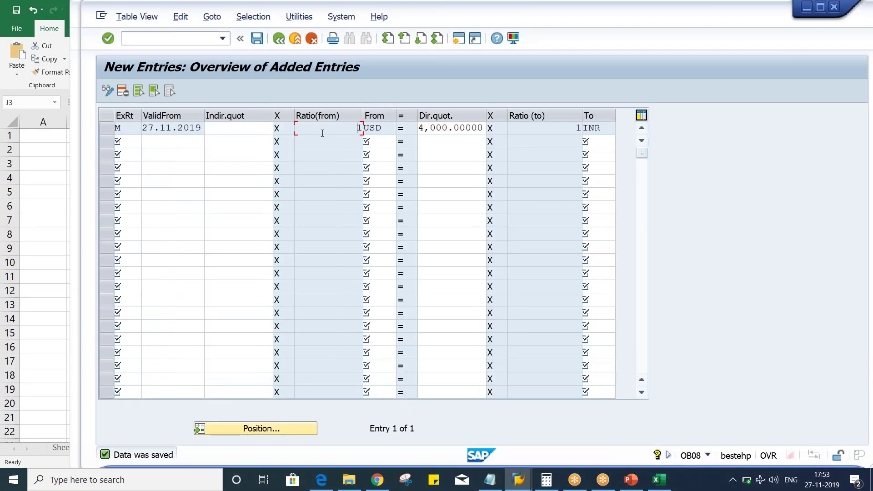
{"action": "left_click", "coordinate": [423, 133]}
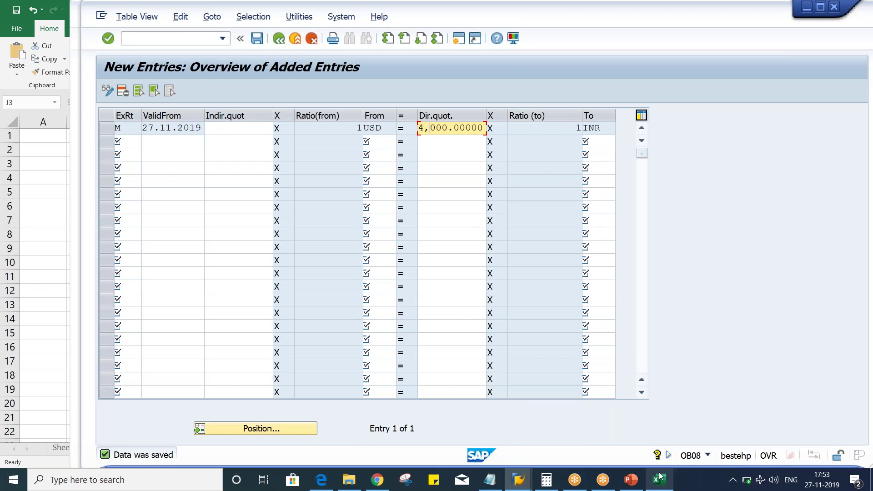
- Switch to the SAP document display window and open transaction FB50 from there with /NFB50
{"action": "mouse_move", "coordinate": [517, 485]}
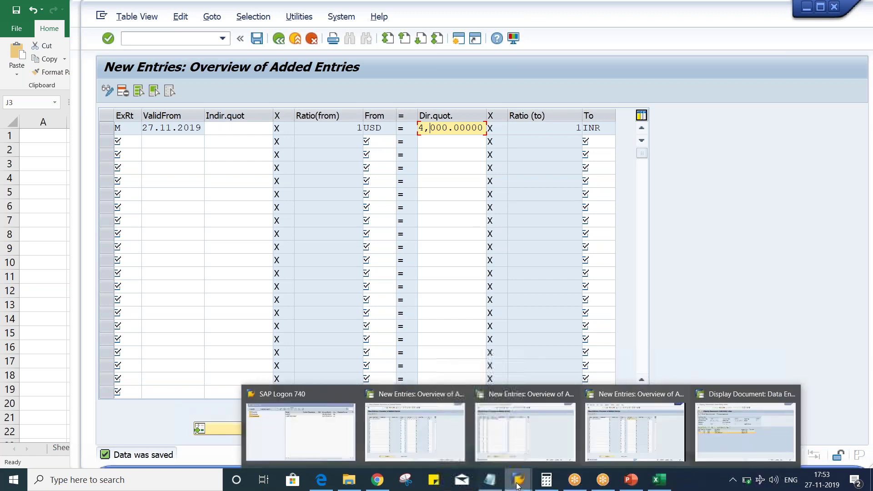
{"action": "left_click", "coordinate": [735, 431]}
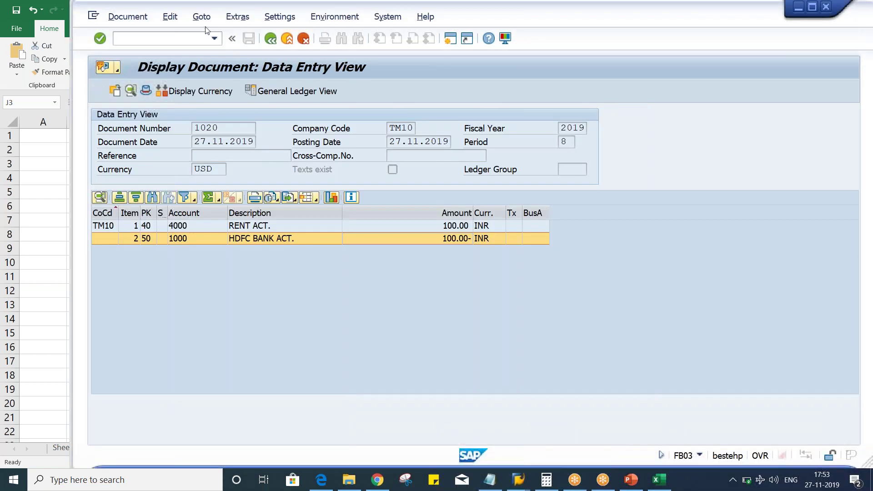
{"action": "left_click", "coordinate": [181, 41]}
{"action": "type", "text": "/N"}
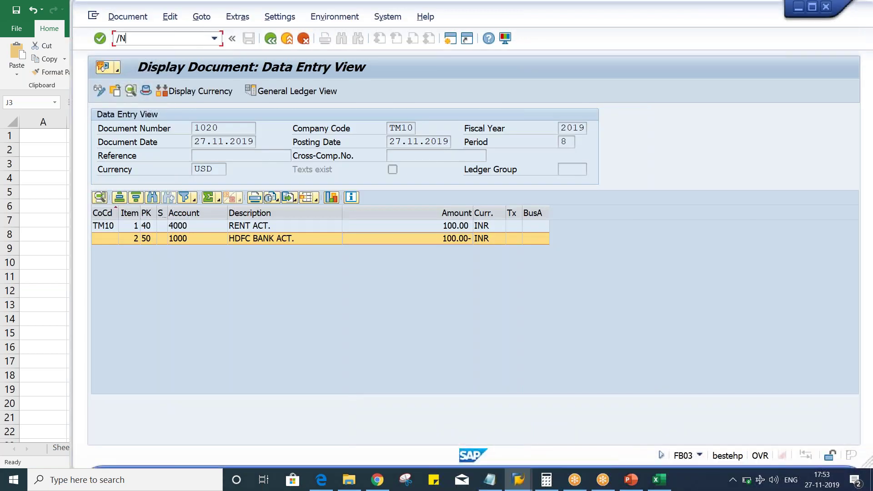
{"action": "type", "text": "FB50"}
{"action": "key", "text": "Return"}
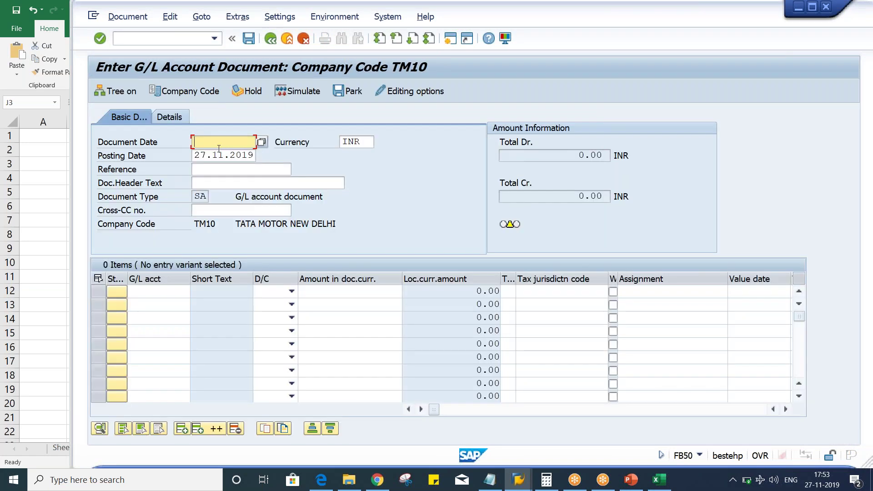
- Set the G/L document date to 27.11.2019 and the currency to USD
{"action": "left_click", "coordinate": [220, 141]}
{"action": "left_click", "coordinate": [219, 154]}
{"action": "key", "text": "Tab"}
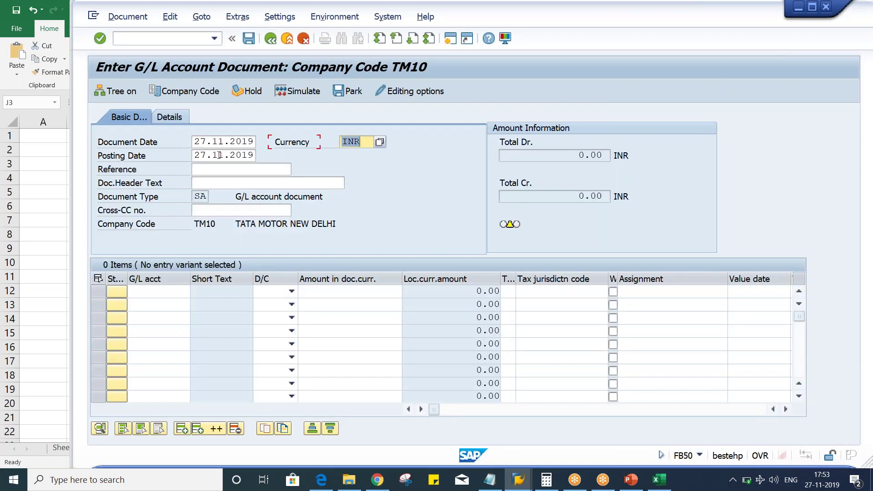
{"action": "type", "text": "U"}
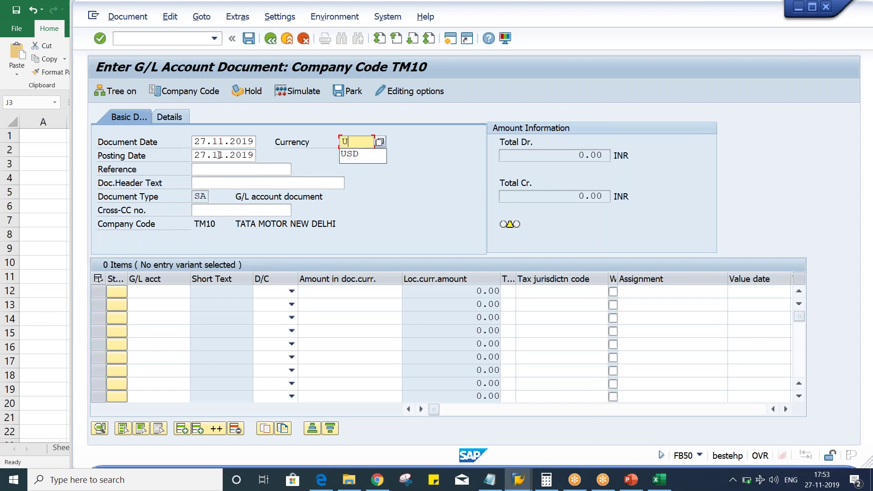
{"action": "key", "text": "Down"}
{"action": "key", "text": "Return"}
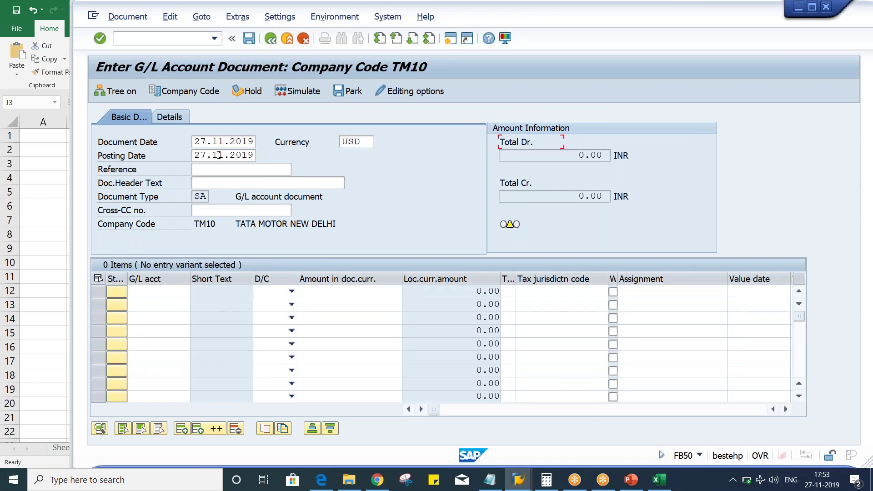
- Enter the first line item as a debit of 1 to G/L account 4000
{"action": "left_click", "coordinate": [140, 293]}
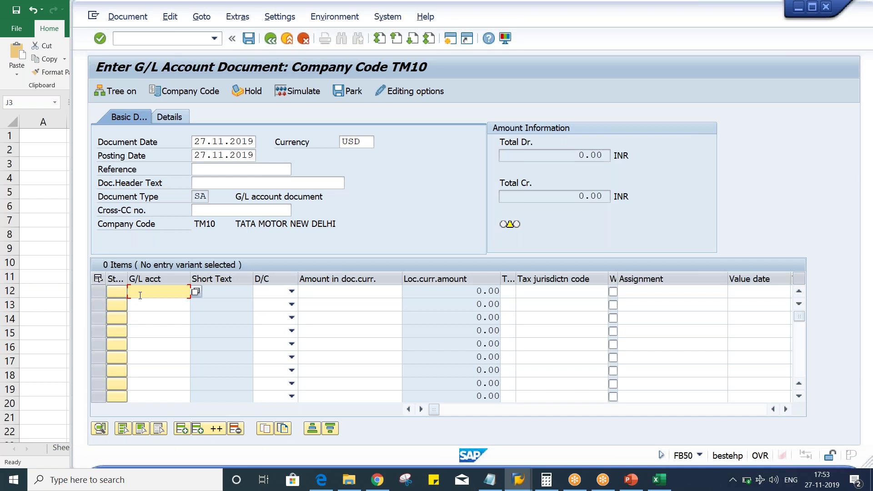
{"action": "type", "text": "4"}
{"action": "key", "text": "Down"}
{"action": "key", "text": "Tab"}
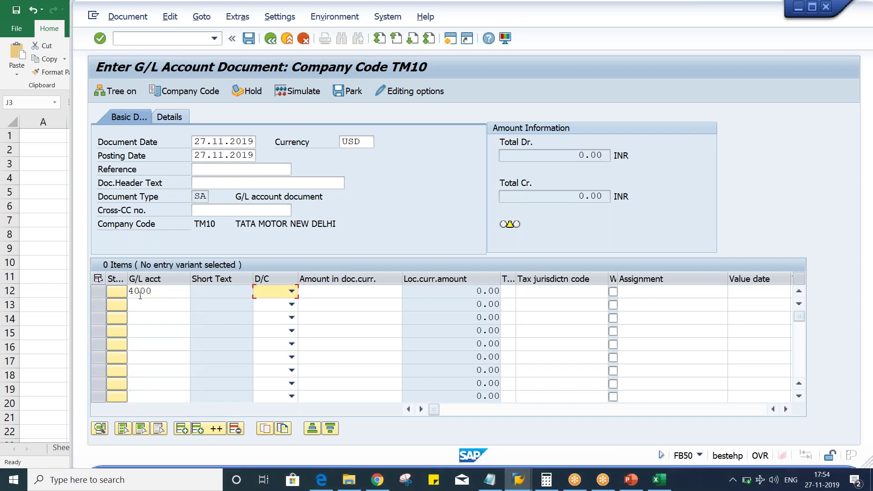
{"action": "key", "text": "Down"}
{"action": "key", "text": "Tab"}
{"action": "type", "text": "1"}
{"action": "key", "text": "Return"}
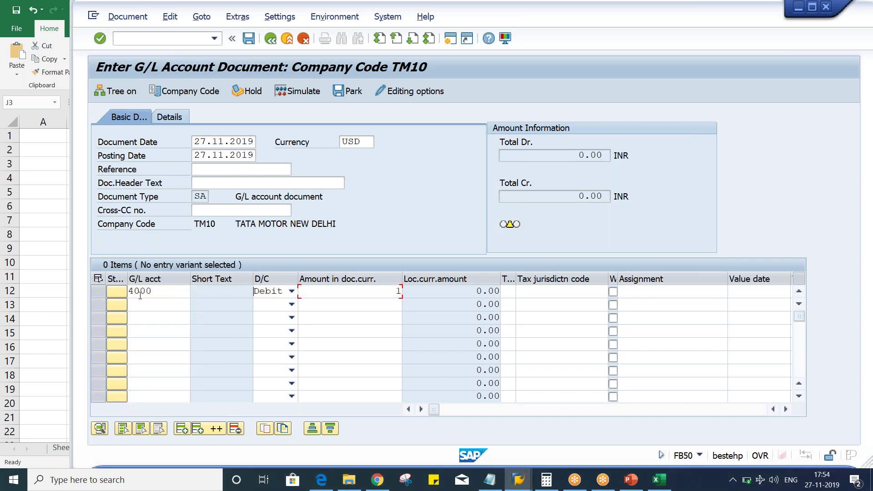
- Enter the second line item as a credit of 1 to G/L account 1000 and validate the document
{"action": "type", "text": "10"}
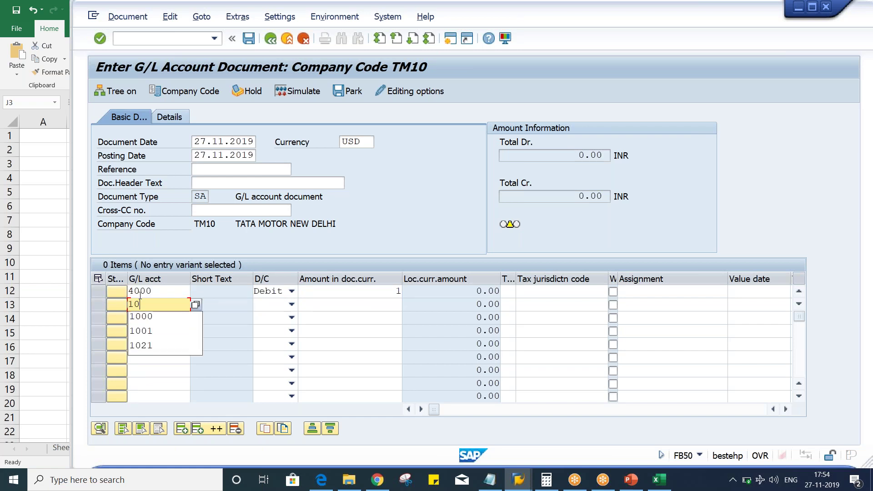
{"action": "key", "text": "Down"}
{"action": "key", "text": "Tab"}
{"action": "key", "text": "Down"}
{"action": "key", "text": "Down"}
{"action": "key", "text": "Tab"}
{"action": "type", "text": "1"}
{"action": "key", "text": "Return"}
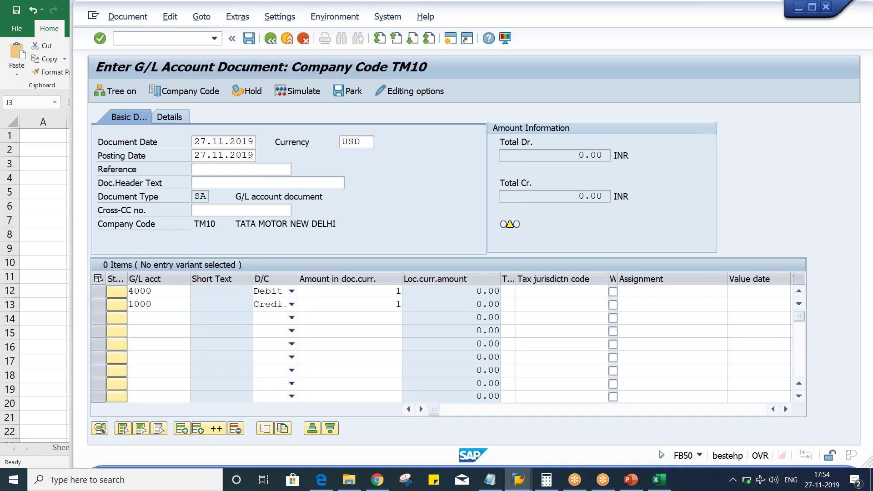
{"action": "left_click", "coordinate": [232, 168]}
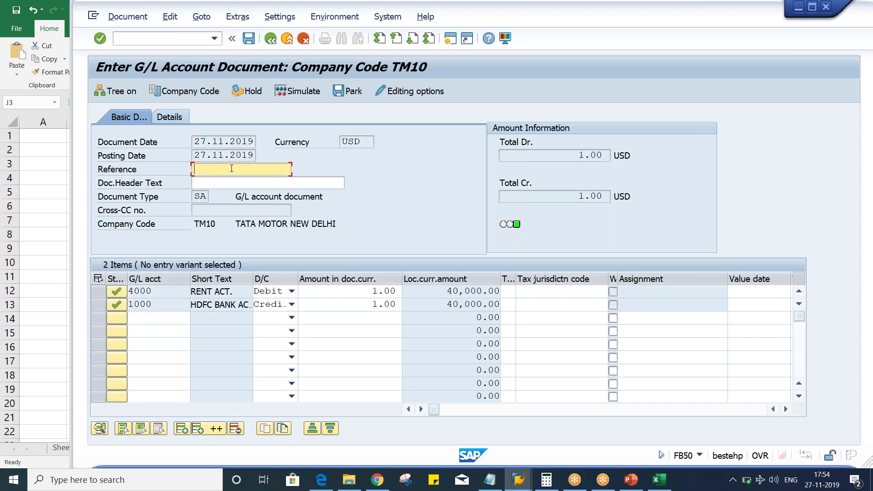
{"action": "key", "text": "Return"}
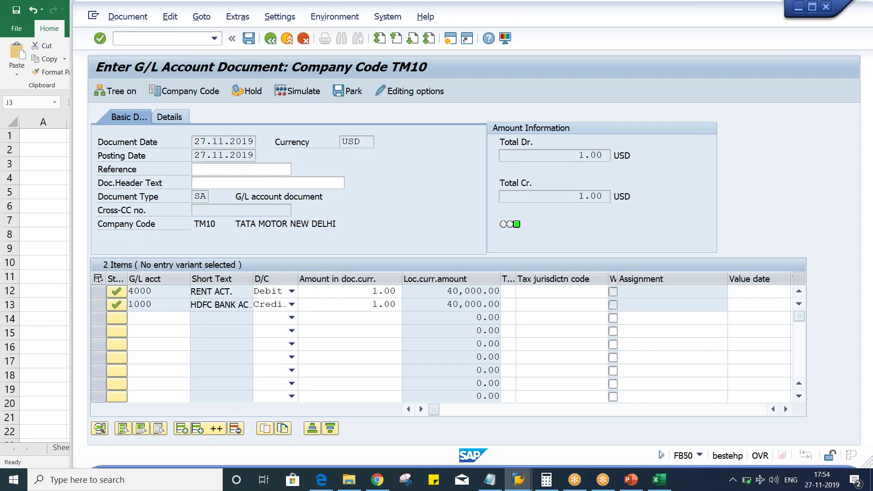
- Post the G/L document, display the posted document and open its display currency selection
{"action": "key", "text": "ctrl+s"}
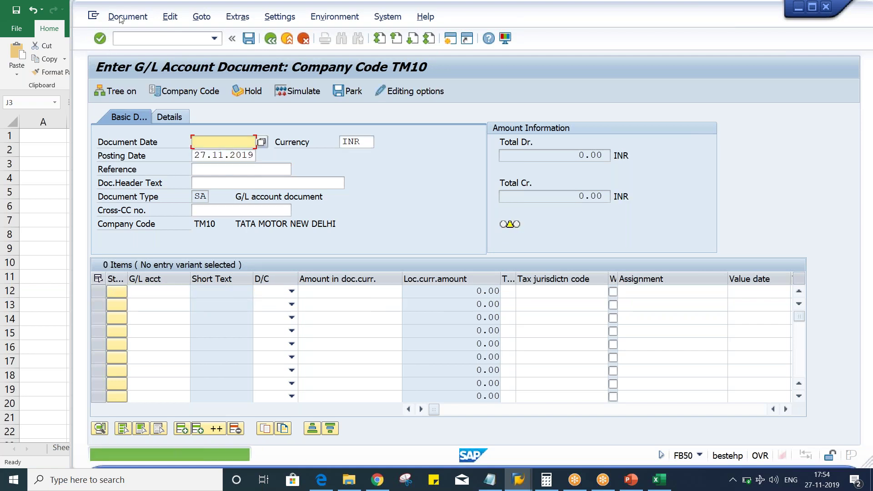
{"action": "left_click", "coordinate": [128, 17]}
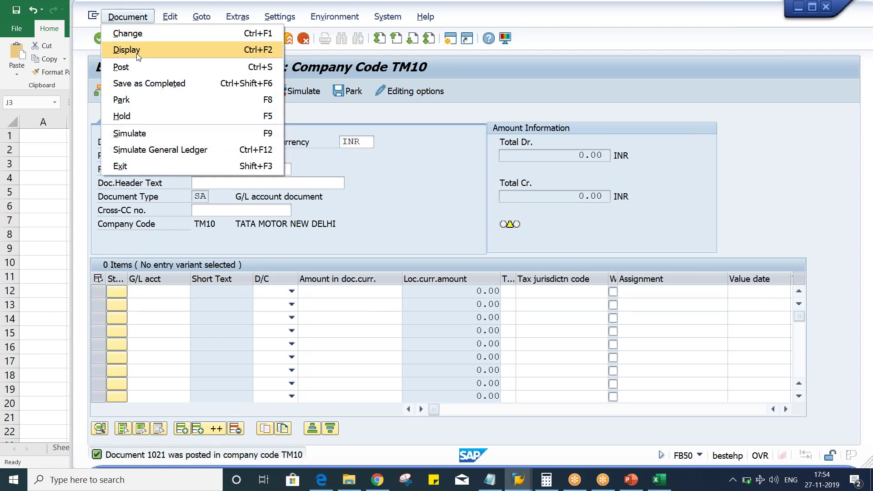
{"action": "left_click", "coordinate": [137, 53]}
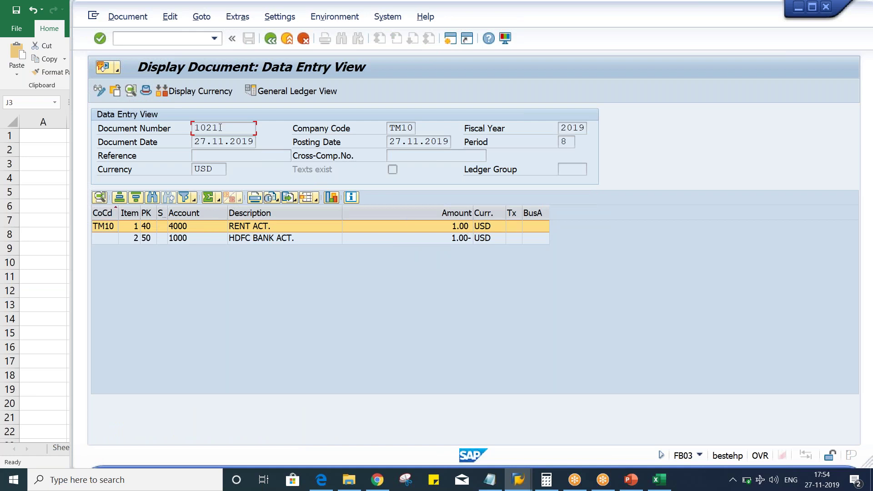
{"action": "left_click", "coordinate": [203, 95]}
- Switch to the OBBS translation ratios window, review the USD to INR from and to ratios, and dismiss the low-battery notice
{"action": "left_click", "coordinate": [519, 479]}
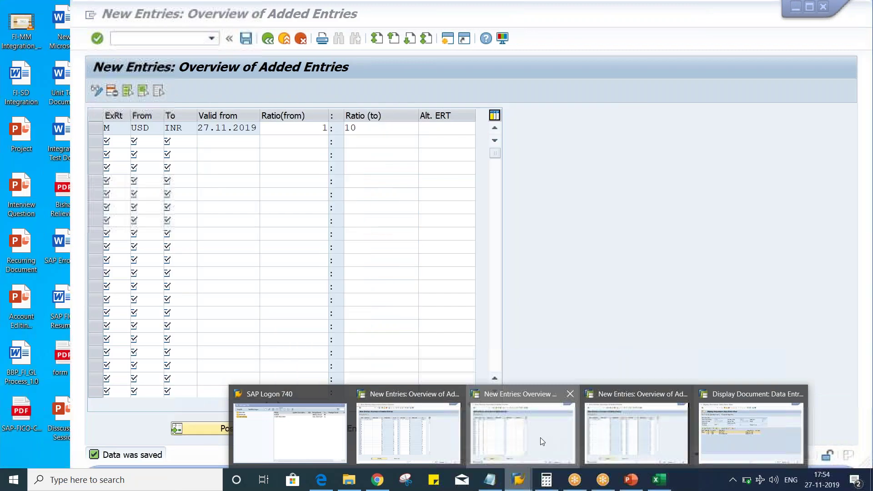
{"action": "left_click", "coordinate": [540, 437]}
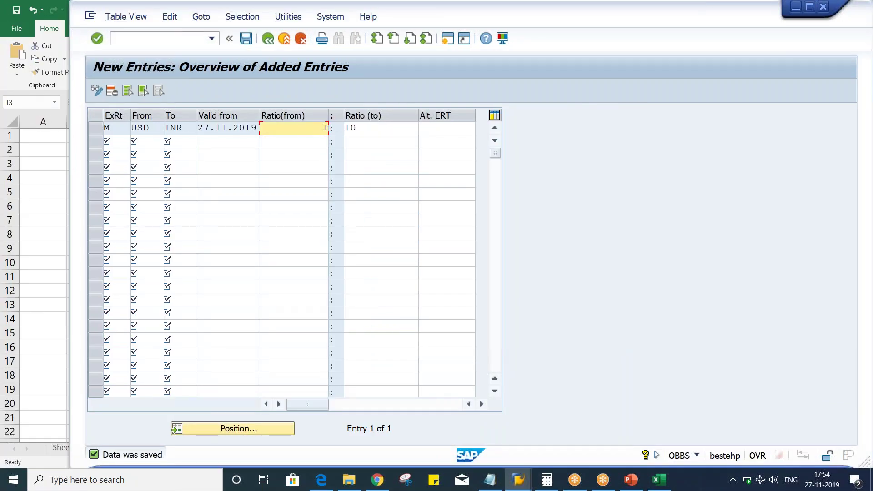
{"action": "key", "text": "Tab"}
{"action": "left_click", "coordinate": [290, 133]}
{"action": "left_click", "coordinate": [392, 134]}
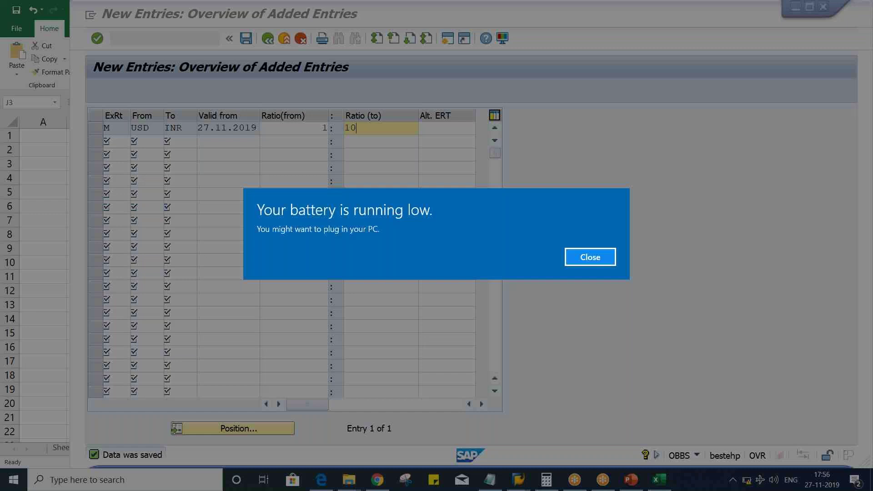
{"action": "left_click", "coordinate": [569, 257]}
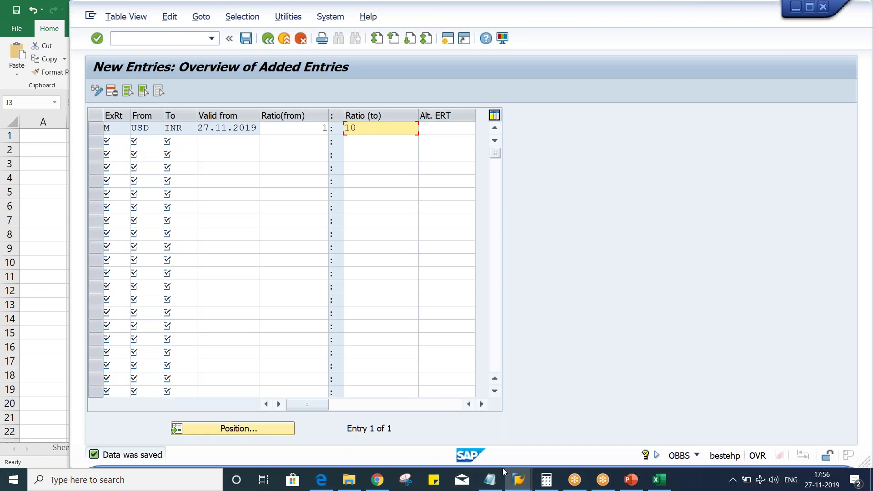
- Switch to the OB08 exchange rates window and check the from ratio in the USD to INR entry
{"action": "left_click", "coordinate": [512, 488]}
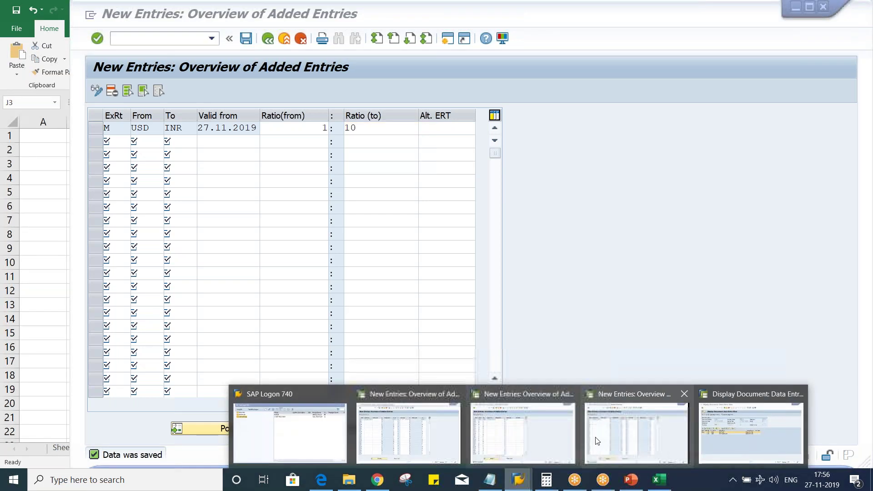
{"action": "left_click", "coordinate": [597, 441]}
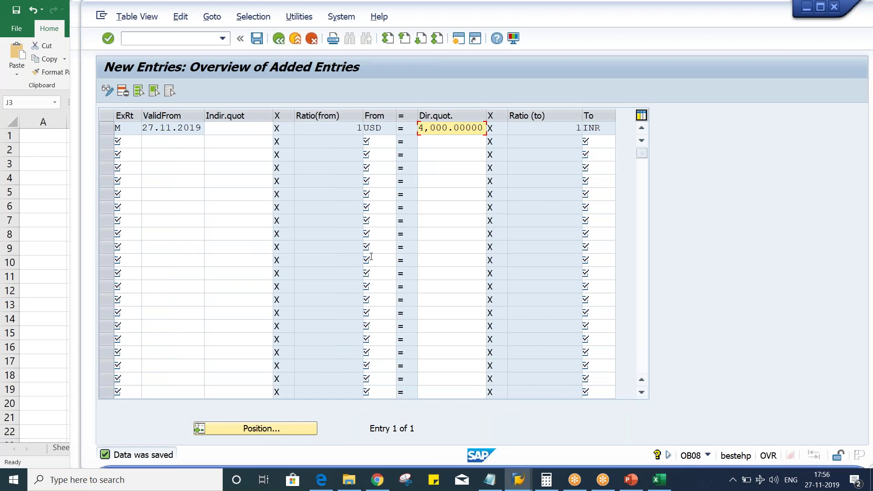
{"action": "left_click", "coordinate": [334, 131]}
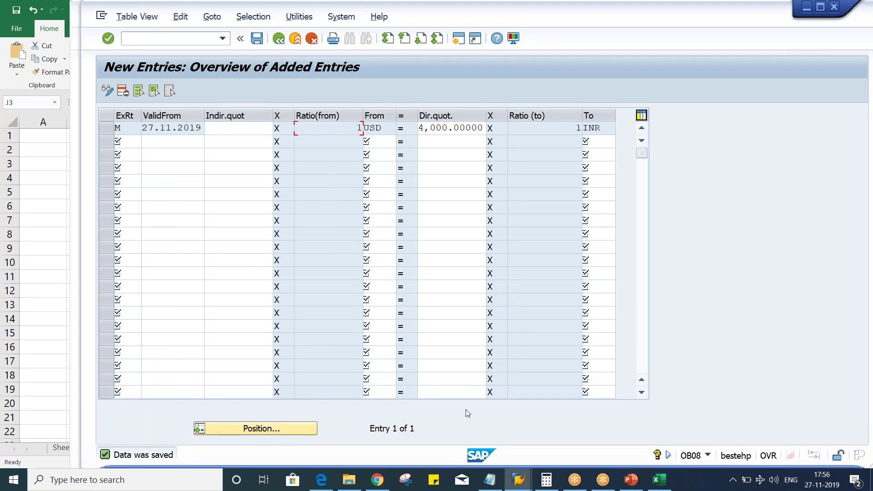
- Switch to the Class workbook in Excel and review the USD to INR ratio and the exchange rate below it
{"action": "left_click", "coordinate": [663, 482]}
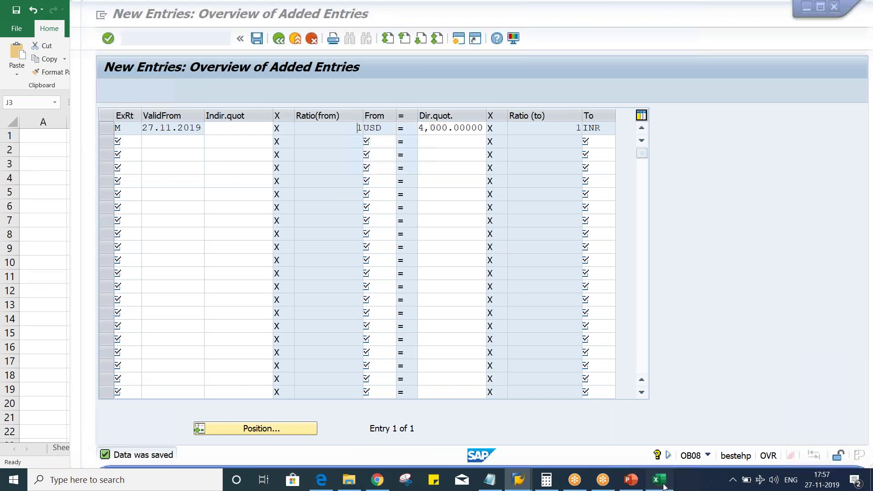
{"action": "left_click", "coordinate": [473, 224]}
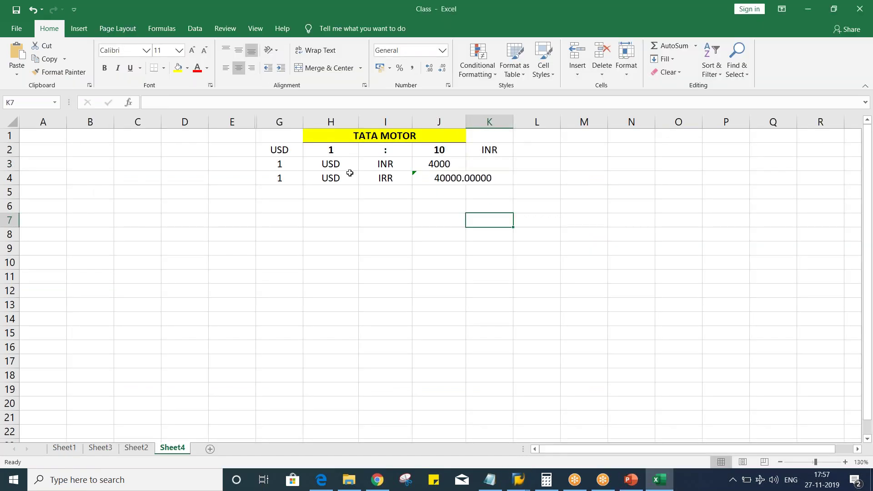
{"action": "left_click", "coordinate": [314, 153]}
{"action": "left_click", "coordinate": [426, 154]}
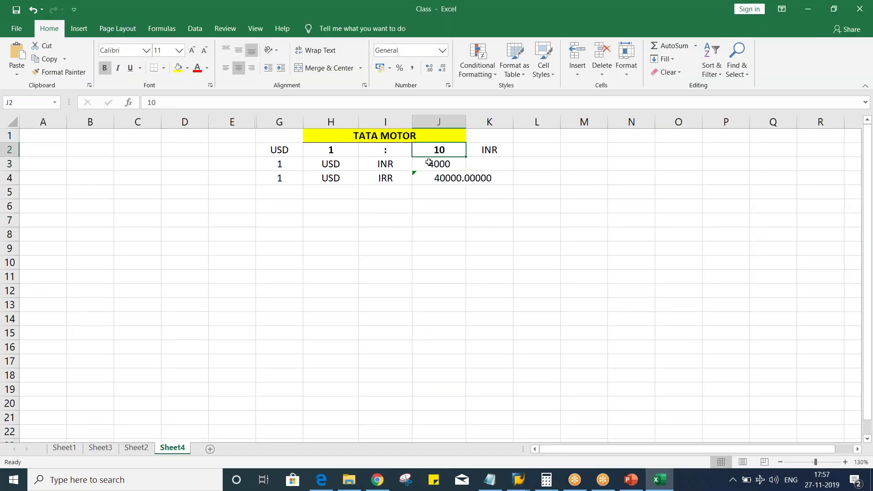
{"action": "left_click", "coordinate": [430, 165]}
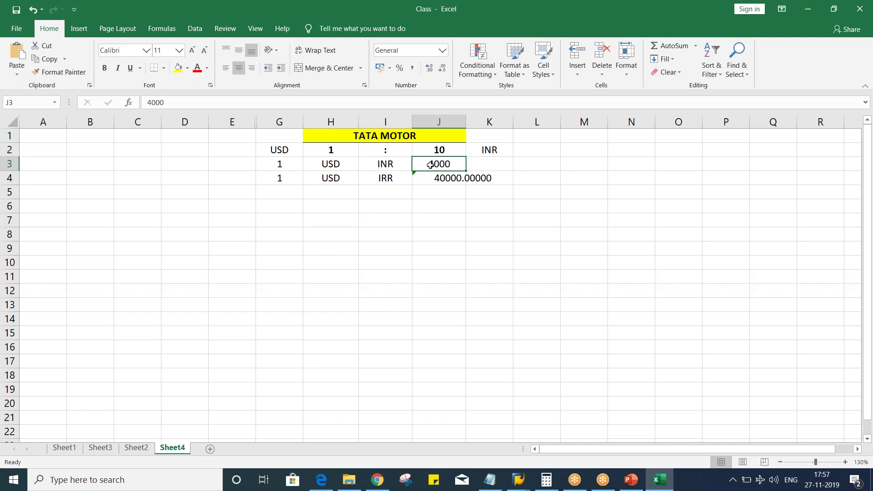
- Set the INR side of the ratio in J2 to 100 and the exchange rate in J3 to 400
{"action": "double_click", "coordinate": [448, 148]}
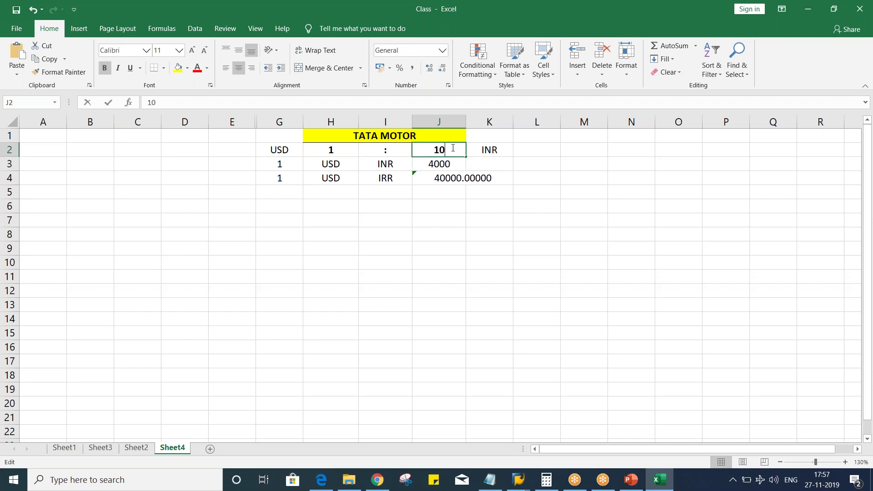
{"action": "type", "text": "0"}
{"action": "key", "text": "Return"}
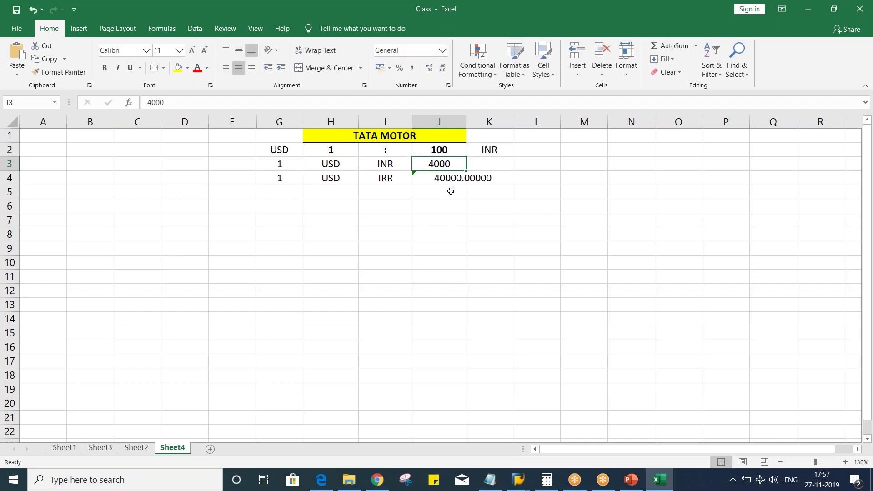
{"action": "double_click", "coordinate": [462, 165]}
{"action": "key", "text": "BackSpace"}
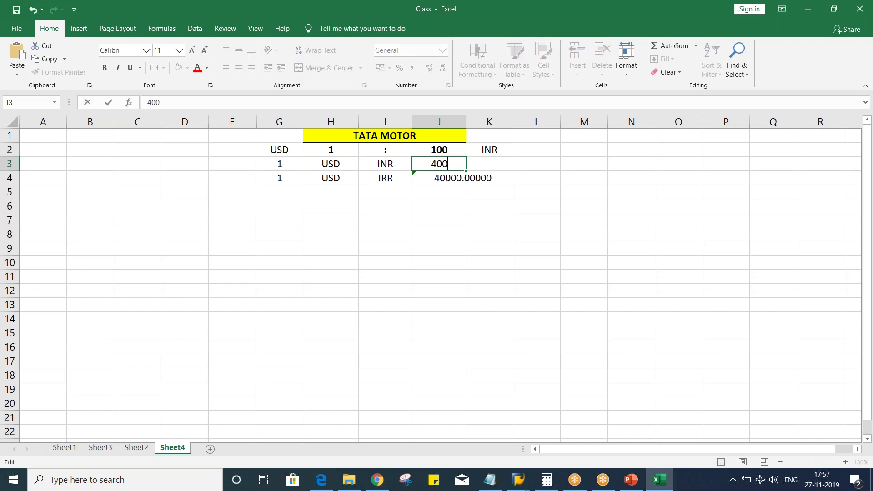
{"action": "key", "text": "Return"}
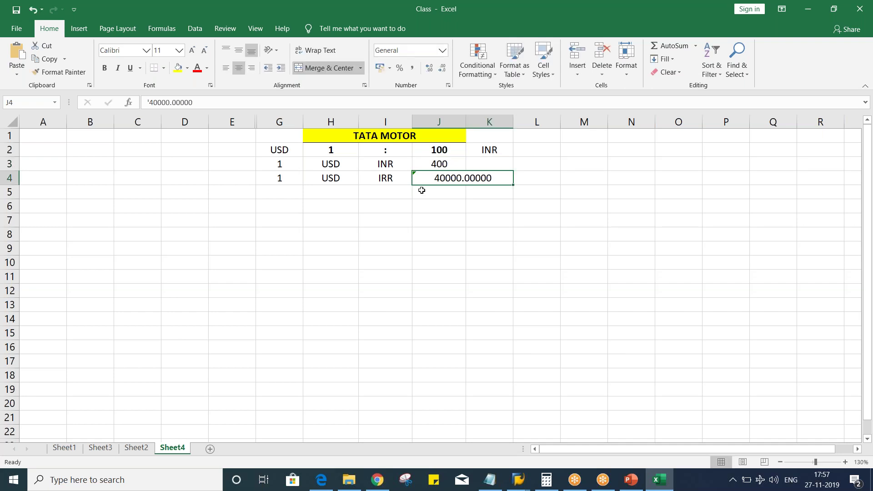
{"action": "left_click", "coordinate": [457, 165]}
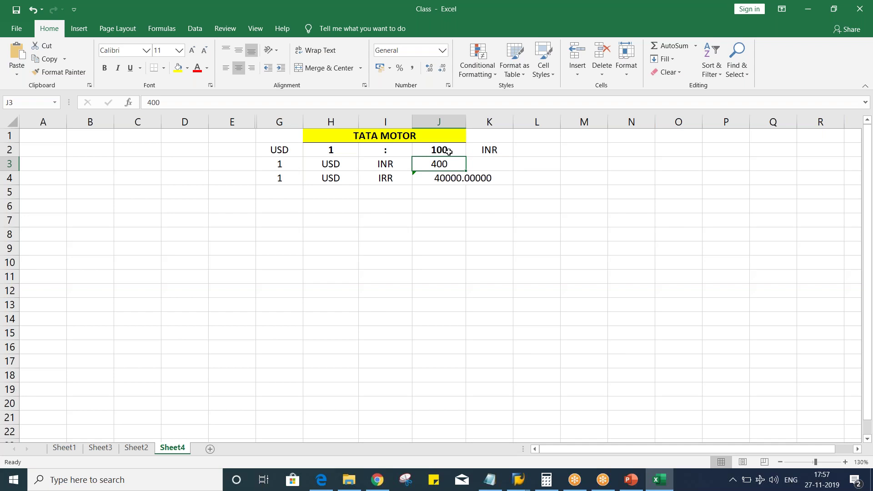
- Switch to the Interview Question presentation in PowerPoint and advance from the translation ratio question slide
{"action": "mouse_move", "coordinate": [619, 488]}
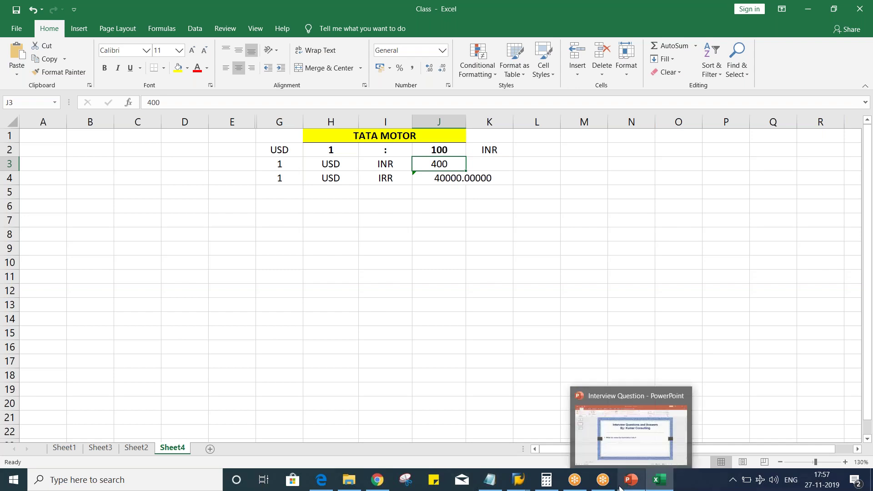
{"action": "left_click", "coordinate": [632, 459]}
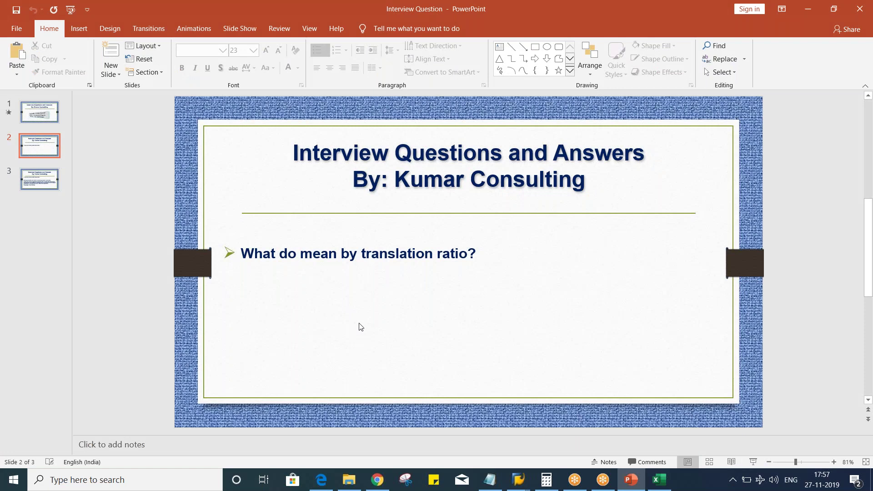
{"action": "scroll", "coordinate": [360, 327], "scroll_direction": "down", "scroll_amount": 1}
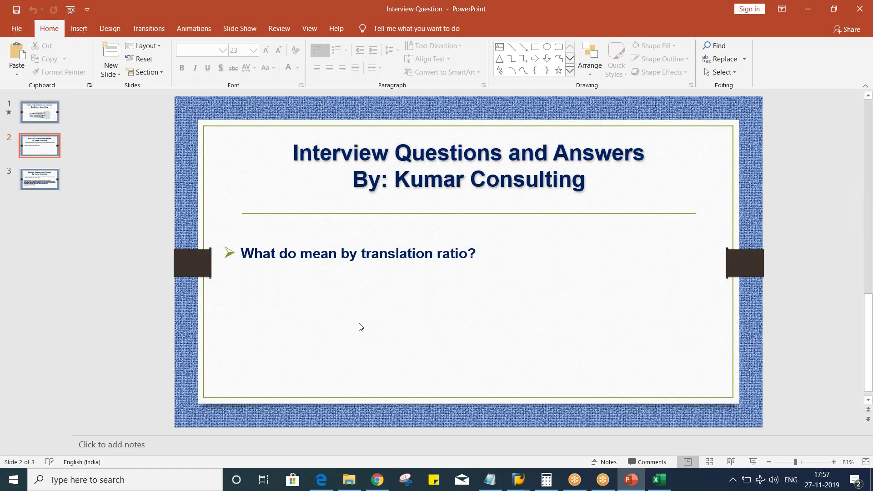